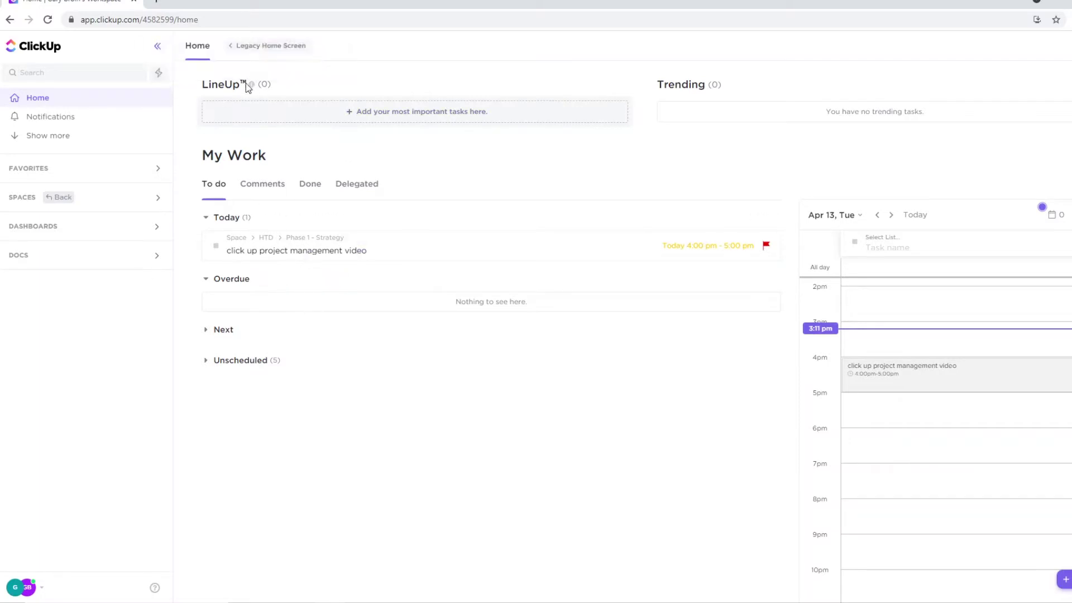
Step: Look over the LineUp info and scroll through My Work on the Home page
{"action": "mouse_move", "coordinate": [259, 92]}
{"action": "scroll", "coordinate": [977, 378], "scroll_direction": "up", "scroll_amount": 3}
{"action": "scroll", "coordinate": [969, 383], "scroll_direction": "down", "scroll_amount": 5}
{"action": "scroll", "coordinate": [974, 387], "scroll_direction": "up", "scroll_amount": 2}
{"action": "scroll", "coordinate": [980, 396], "scroll_direction": "up", "scroll_amount": 2}
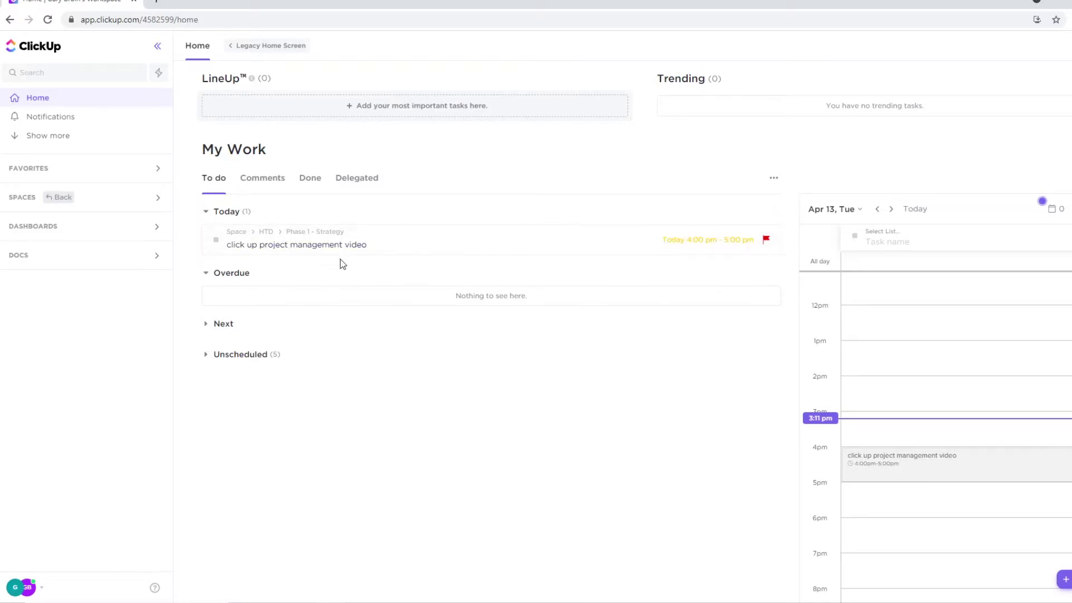
{"action": "mouse_move", "coordinate": [272, 215]}
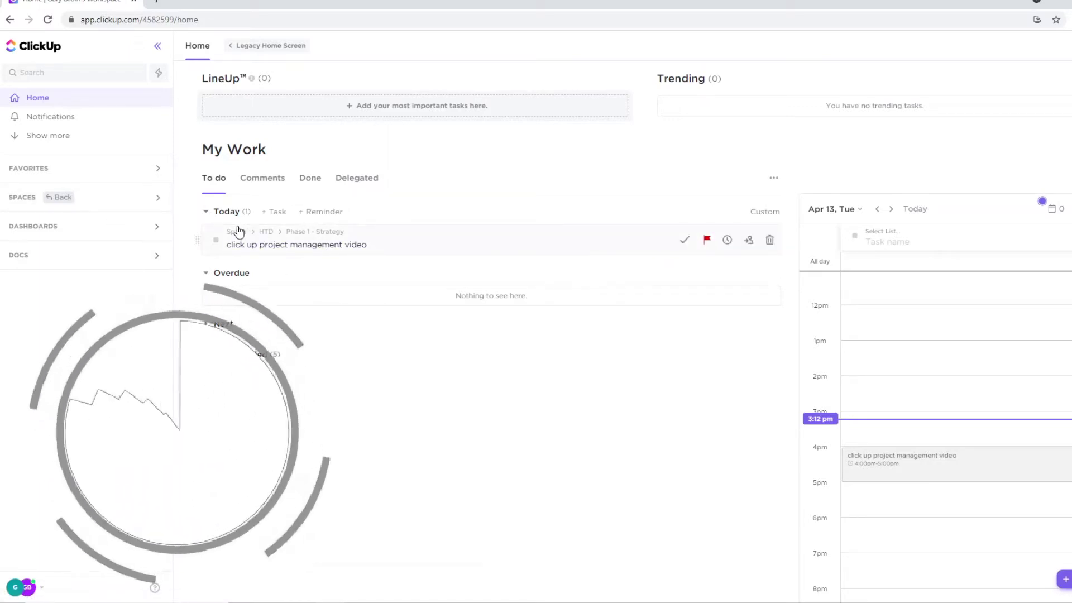
Step: Expand SPACES and open the HTD folder's Board to browse its status columns
{"action": "left_click", "coordinate": [74, 203]}
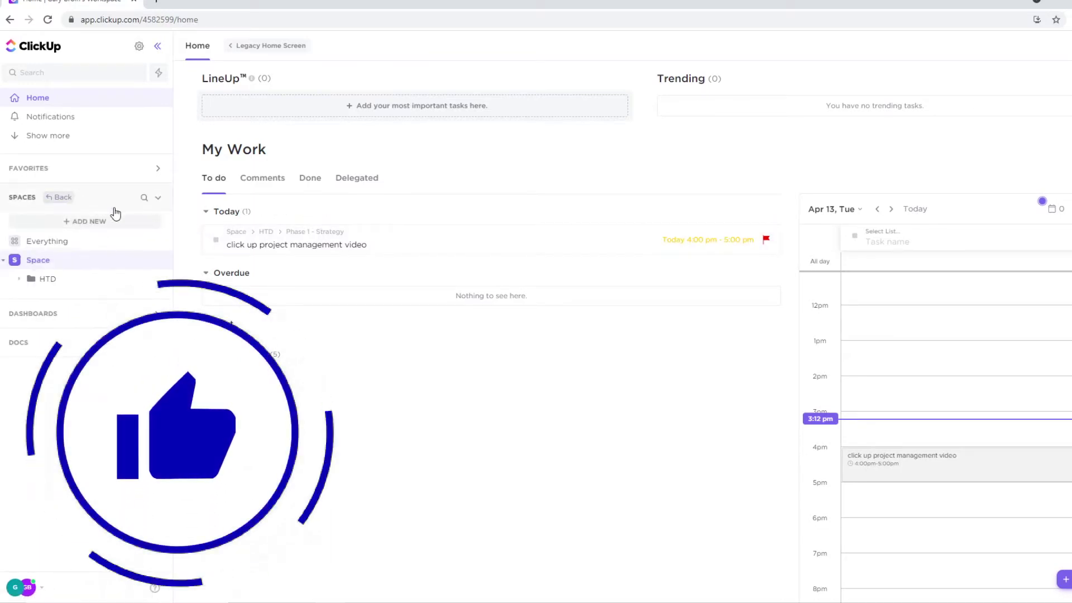
{"action": "left_click", "coordinate": [53, 280]}
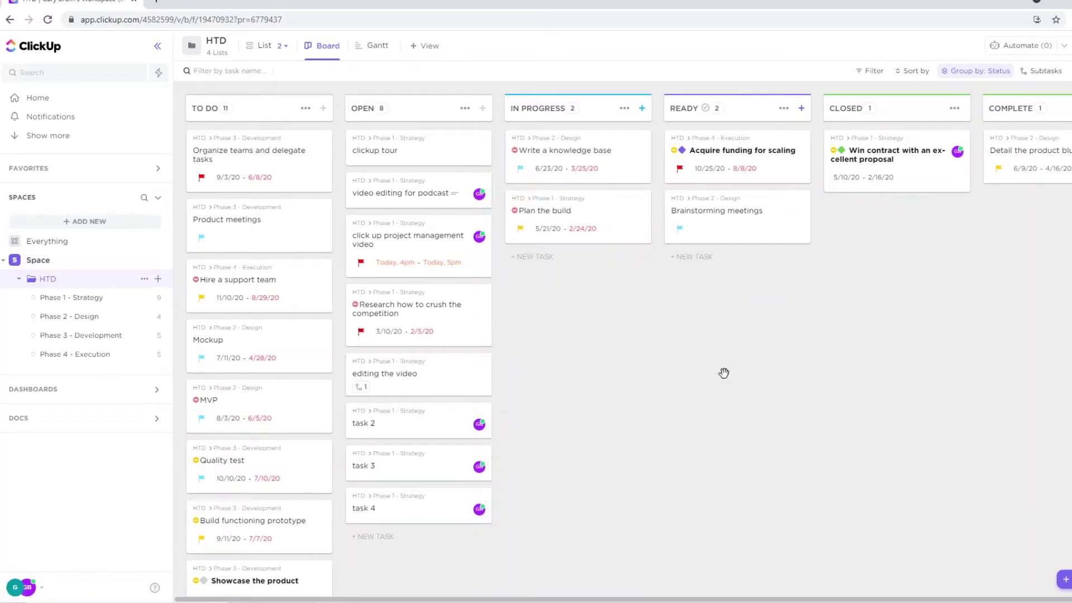
{"action": "mouse_move", "coordinate": [413, 202]}
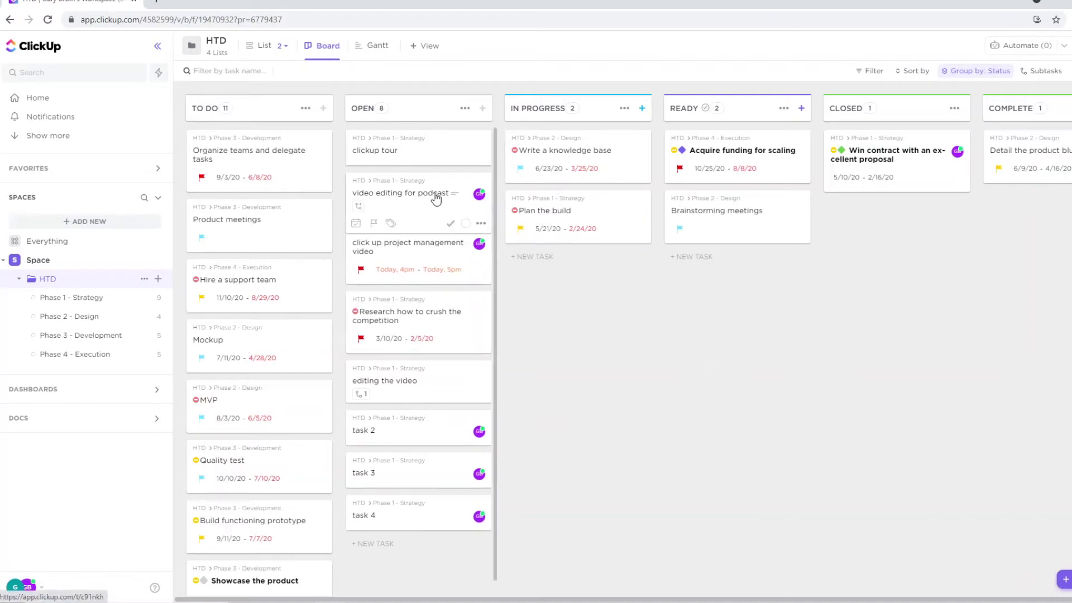
{"action": "mouse_move", "coordinate": [425, 245]}
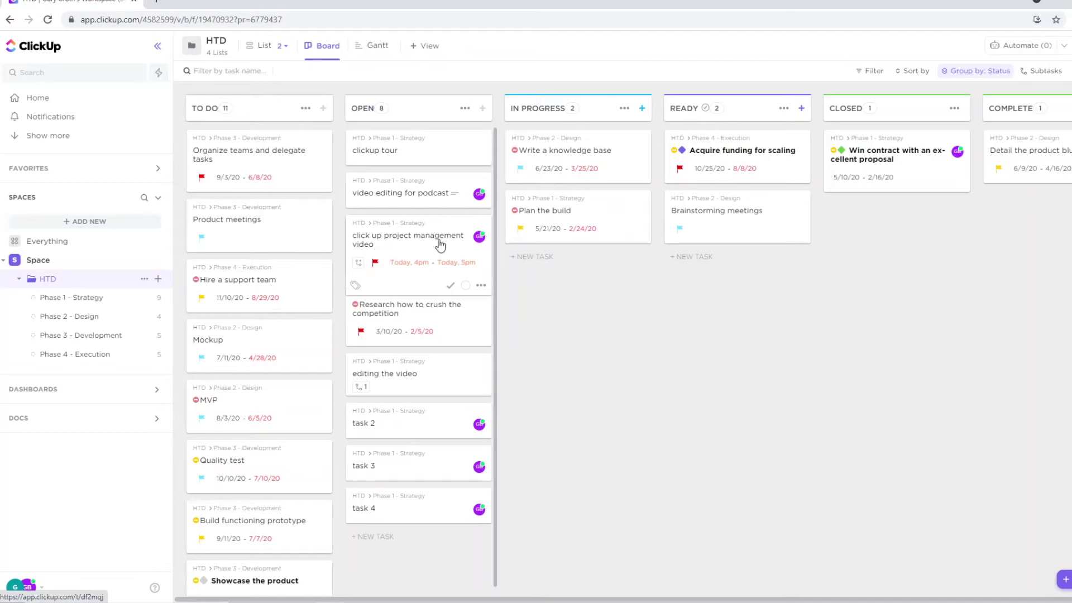
{"action": "mouse_move", "coordinate": [433, 317]}
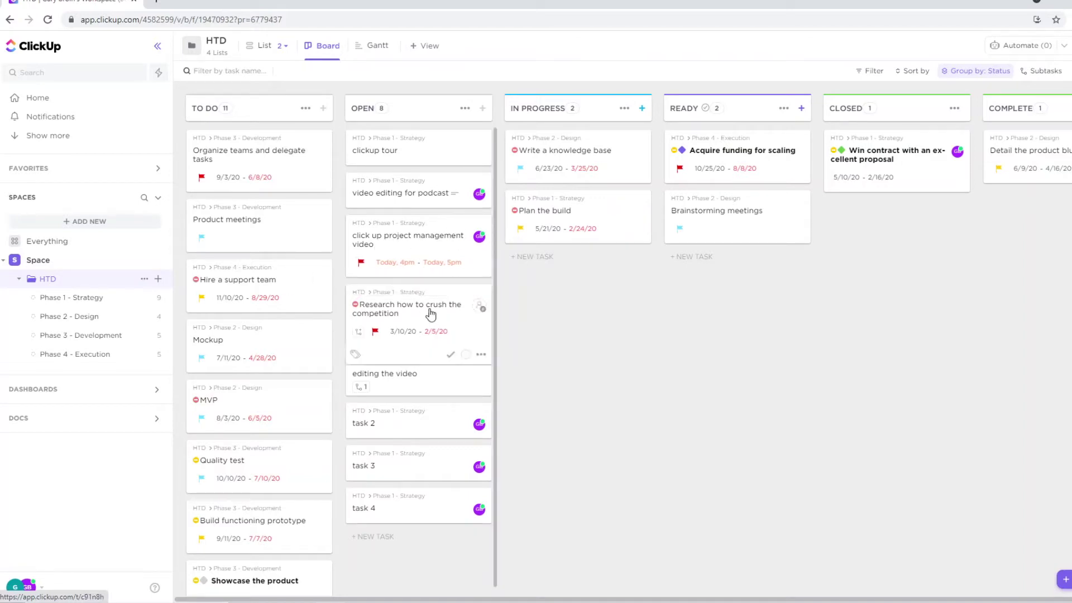
{"action": "mouse_move", "coordinate": [411, 388]}
{"action": "scroll", "coordinate": [247, 328], "scroll_direction": "down", "scroll_amount": 3}
{"action": "scroll", "coordinate": [248, 329], "scroll_direction": "up", "scroll_amount": 3}
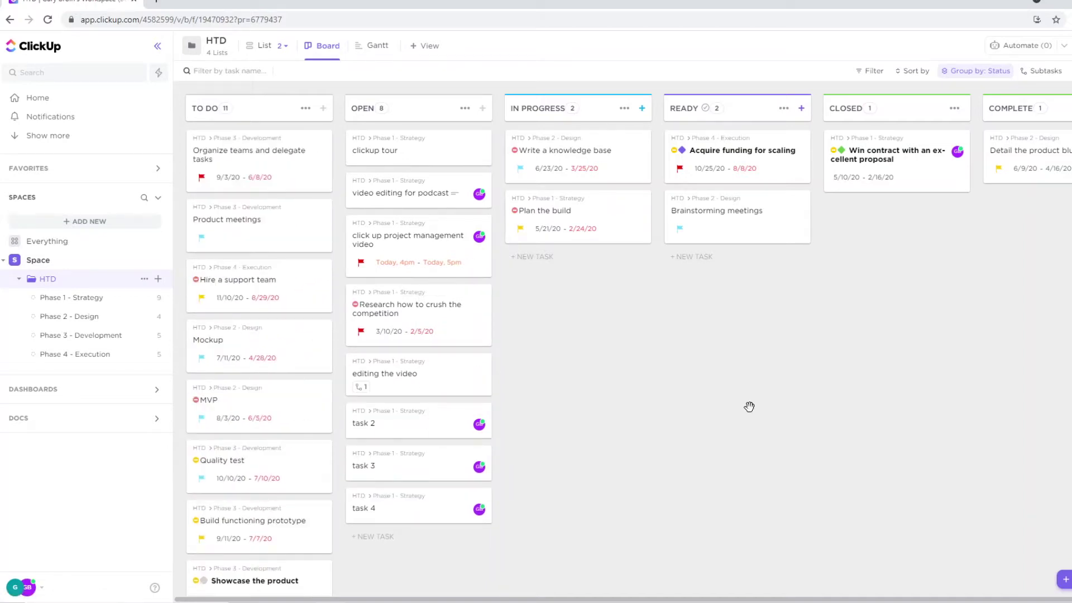
Step: Switch HTD to List view, briefly back to Board, then browse the phases and budget columns
{"action": "left_click", "coordinate": [267, 51]}
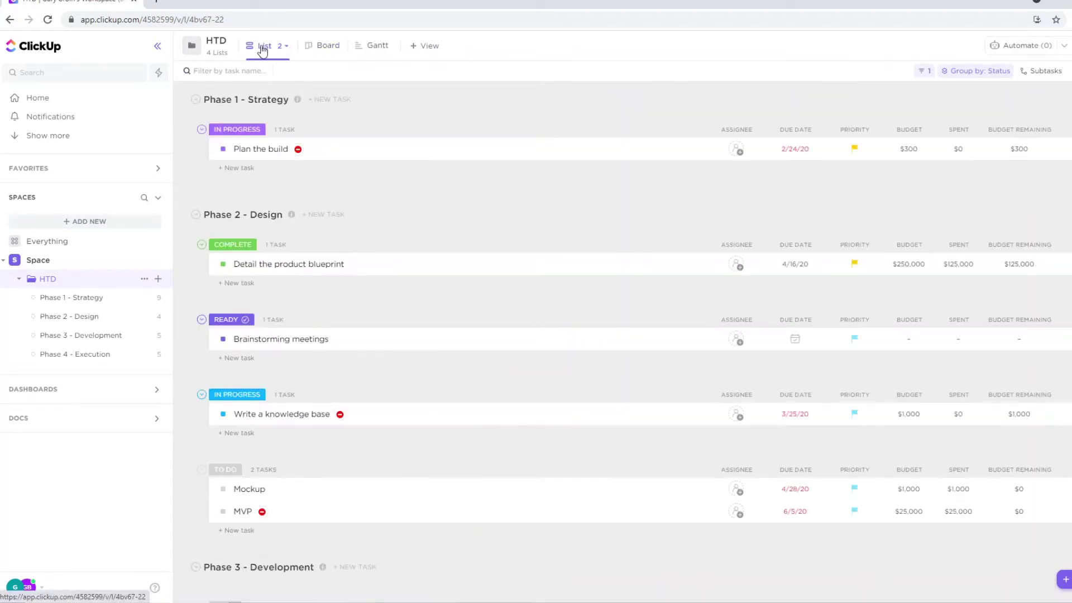
{"action": "scroll", "coordinate": [744, 346], "scroll_direction": "down", "scroll_amount": 7}
{"action": "scroll", "coordinate": [745, 358], "scroll_direction": "up", "scroll_amount": 7}
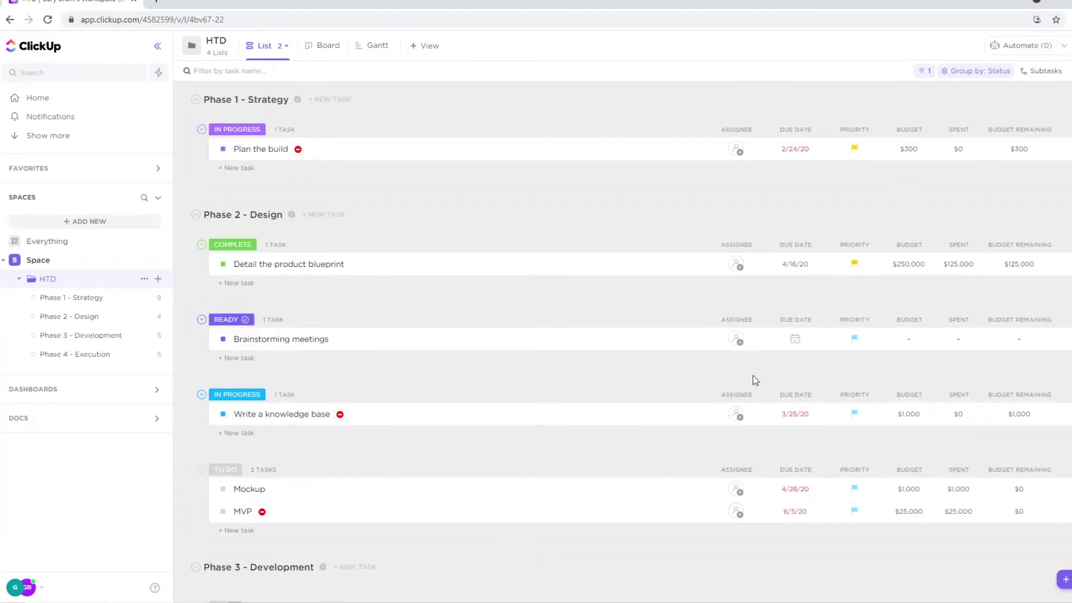
{"action": "left_click", "coordinate": [333, 46]}
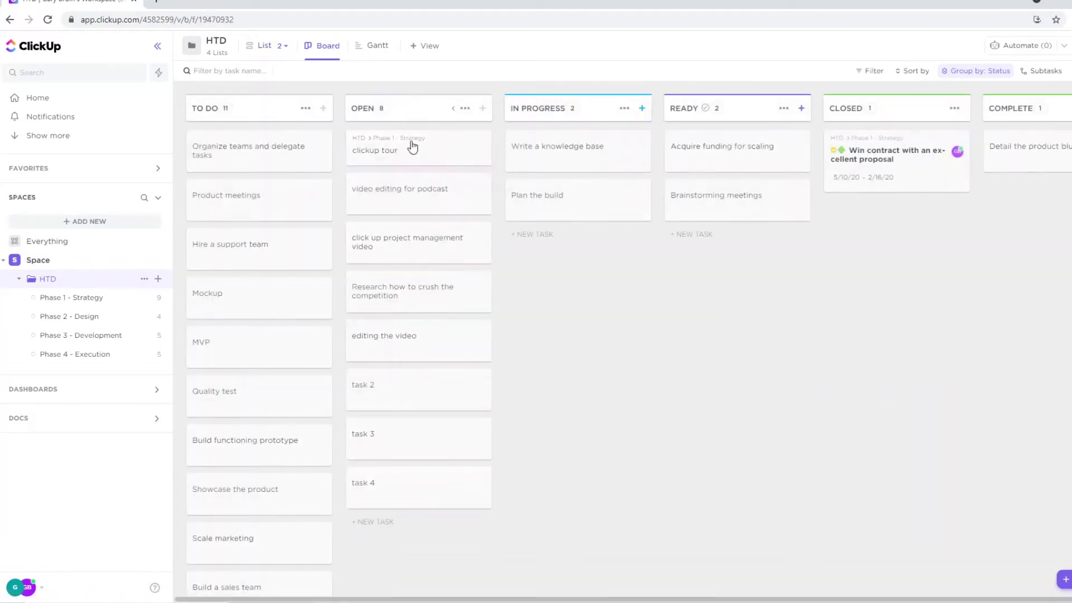
{"action": "left_click", "coordinate": [266, 45]}
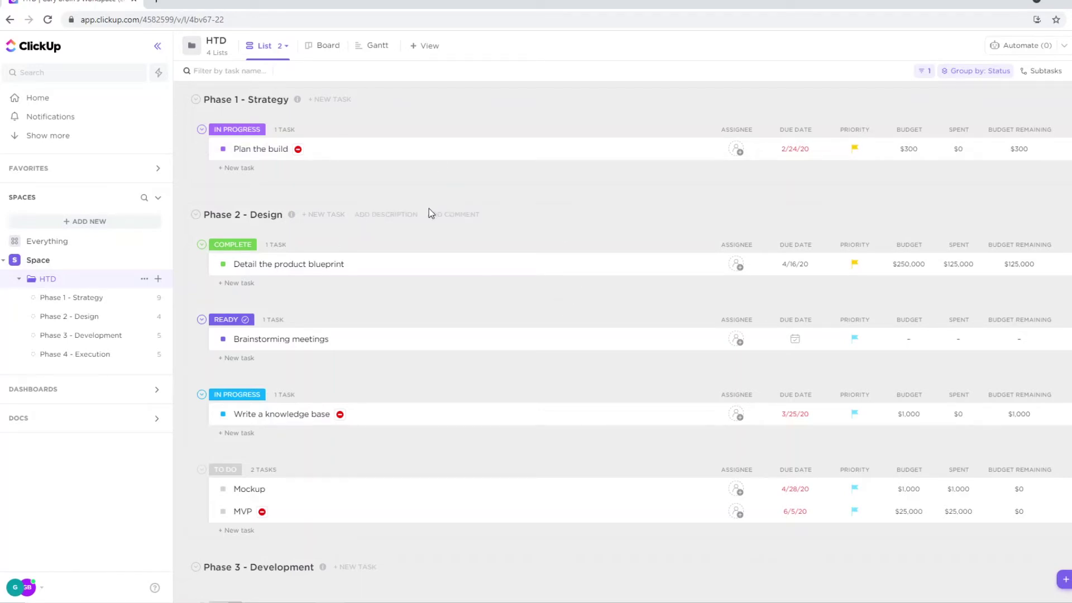
{"action": "scroll", "coordinate": [461, 273], "scroll_direction": "down", "scroll_amount": 8}
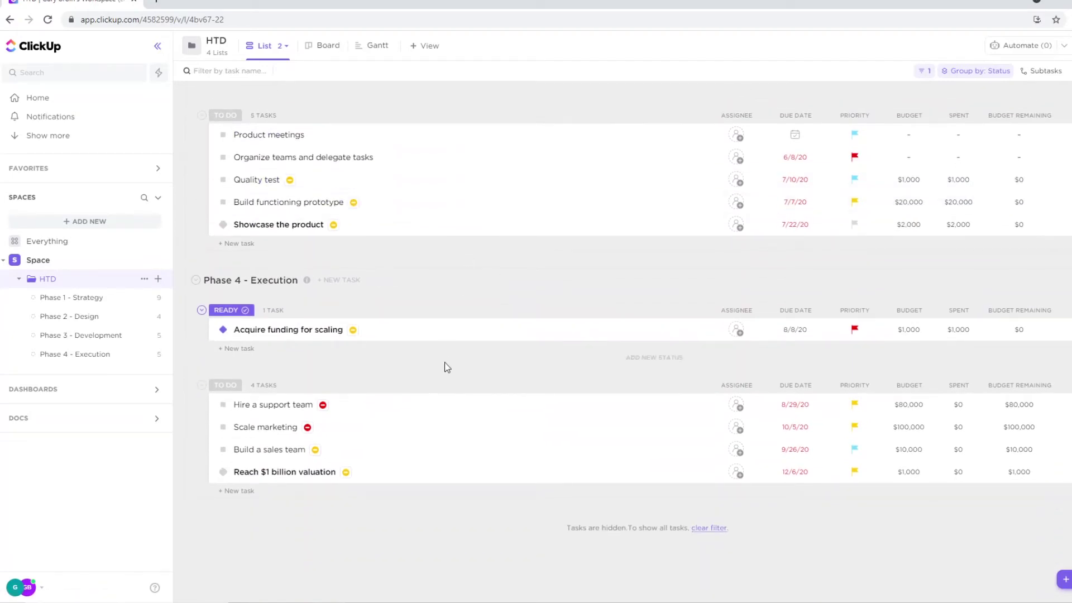
{"action": "scroll", "coordinate": [446, 376], "scroll_direction": "up", "scroll_amount": 9}
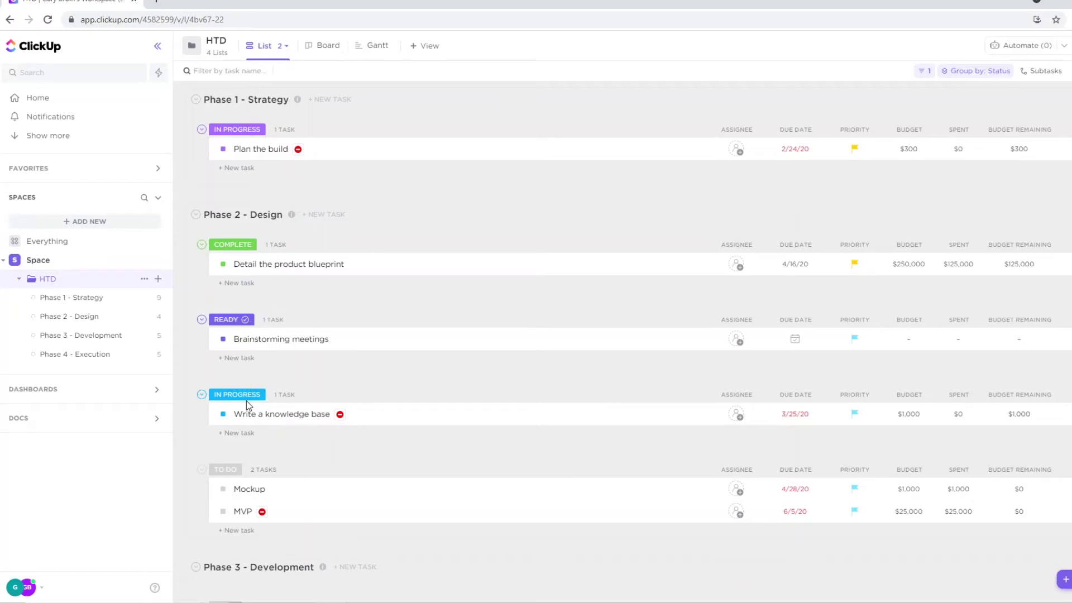
{"action": "scroll", "coordinate": [238, 480], "scroll_direction": "down", "scroll_amount": 5}
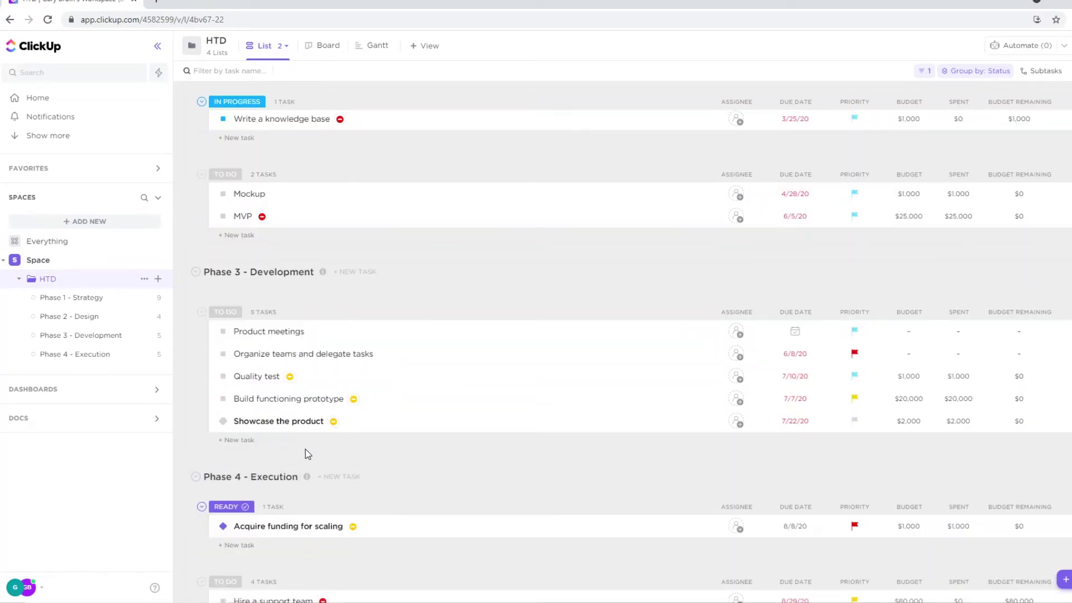
{"action": "scroll", "coordinate": [310, 447], "scroll_direction": "up", "scroll_amount": 5}
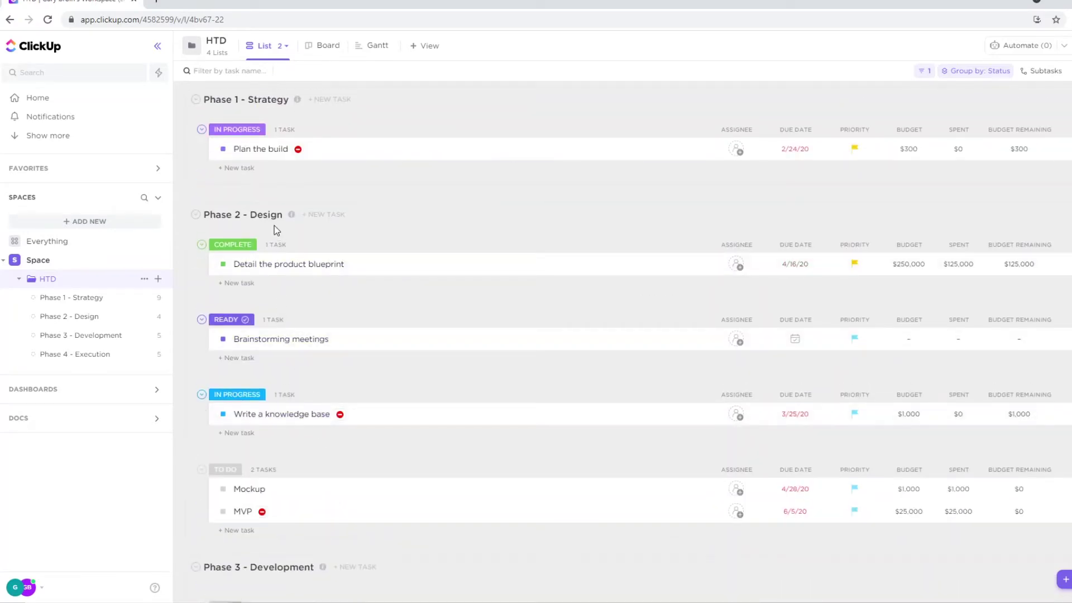
Step: Add the task 'recording clickup tour video' under Phase 1 - Strategy and open it
{"action": "left_click", "coordinate": [239, 173]}
{"action": "type", "text": "recording "}
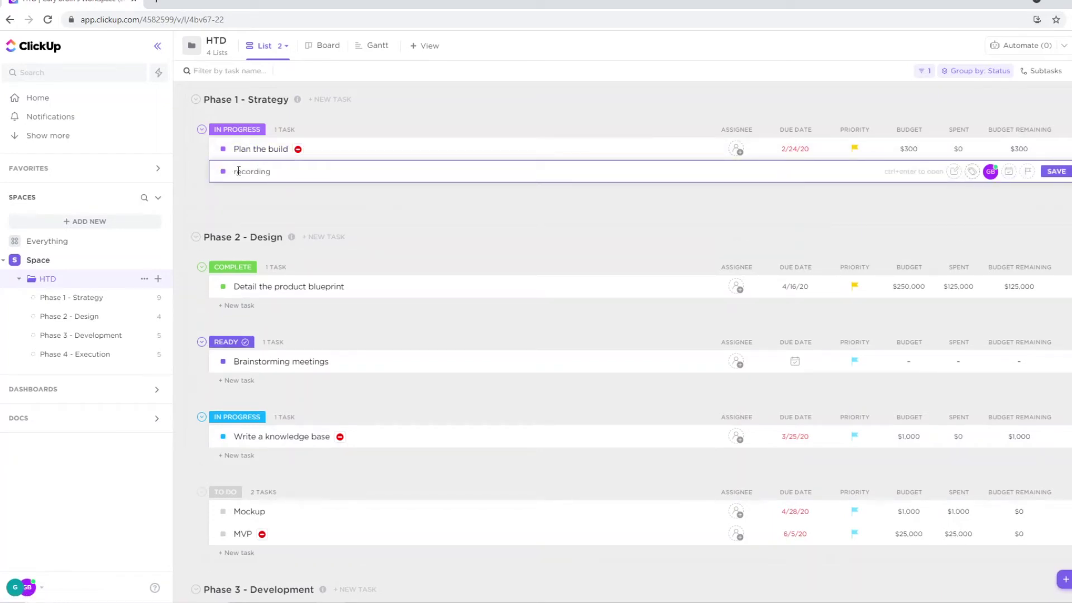
{"action": "type", "text": "clickup tour video"}
{"action": "key", "text": "Return"}
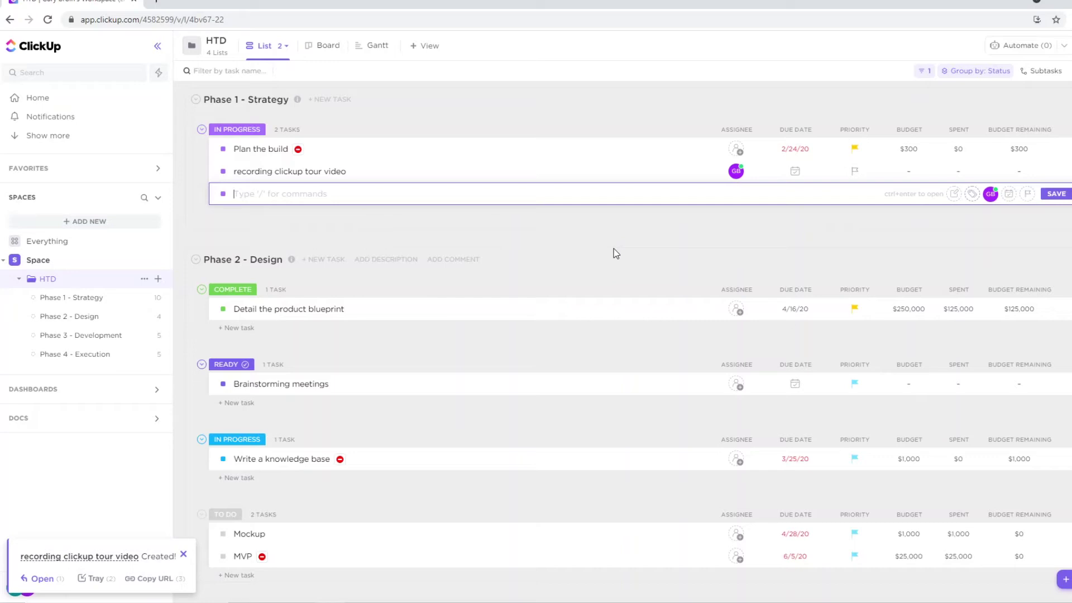
{"action": "left_click", "coordinate": [692, 215]}
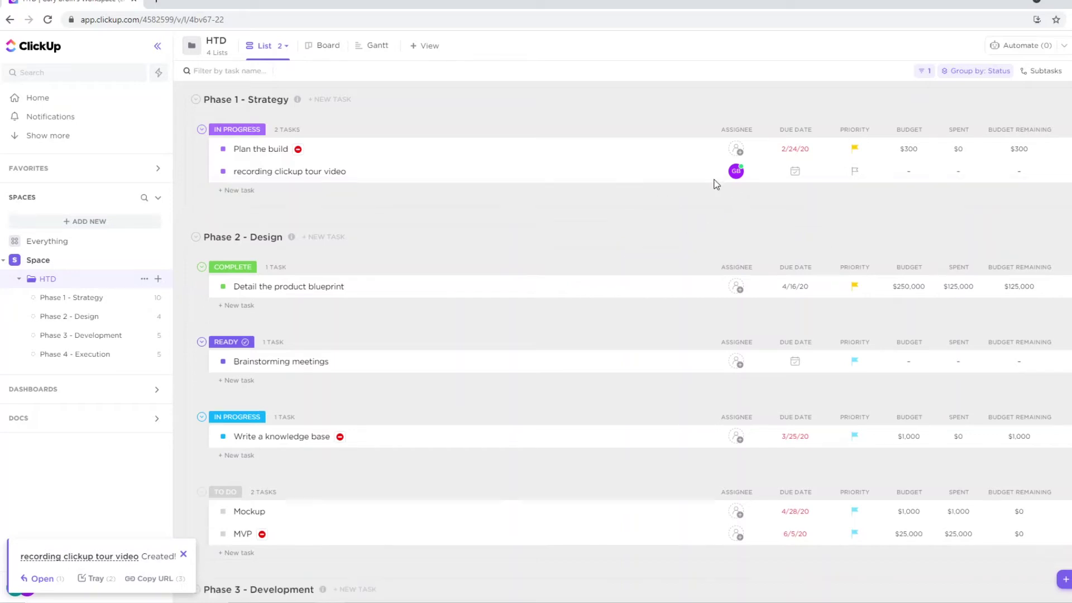
{"action": "left_click", "coordinate": [641, 171]}
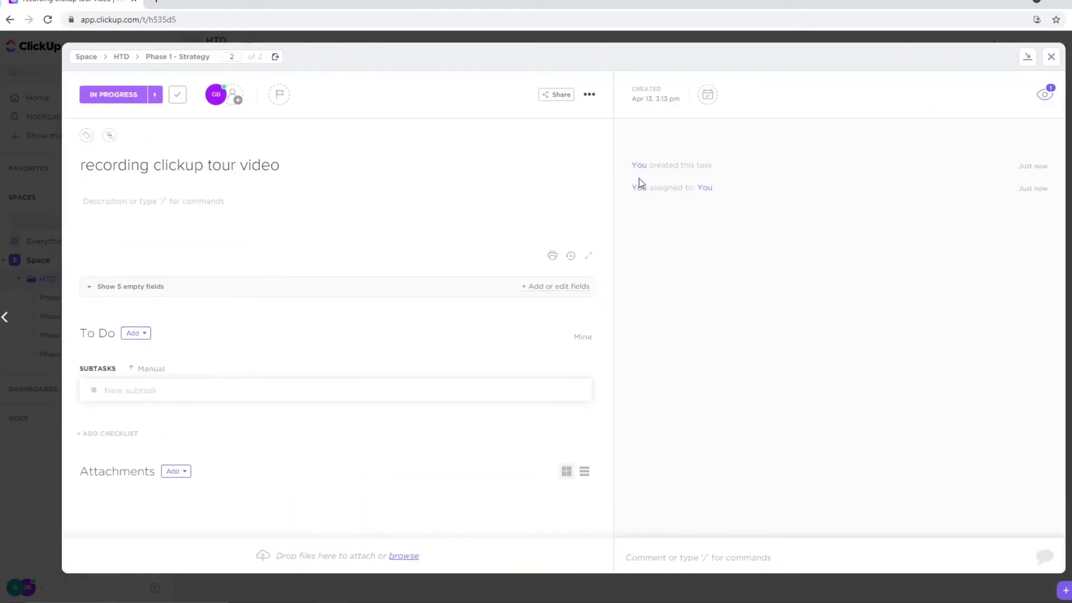
Step: Keep the task assigned to me, describe platform, features and pricing, then close the task
{"action": "left_click", "coordinate": [239, 104]}
{"action": "left_click", "coordinate": [251, 160]}
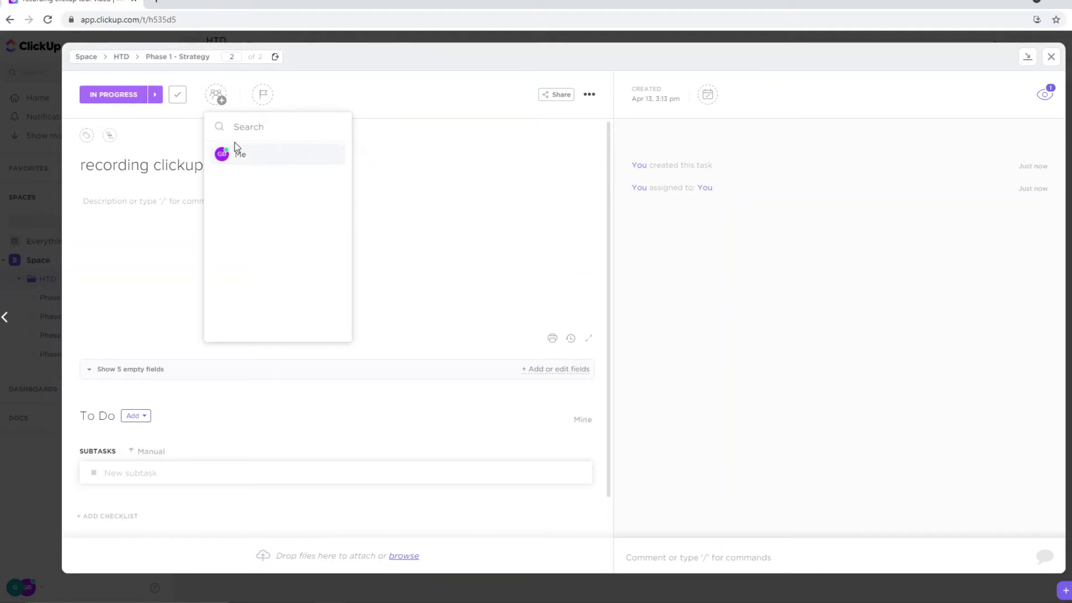
{"action": "left_click", "coordinate": [240, 159]}
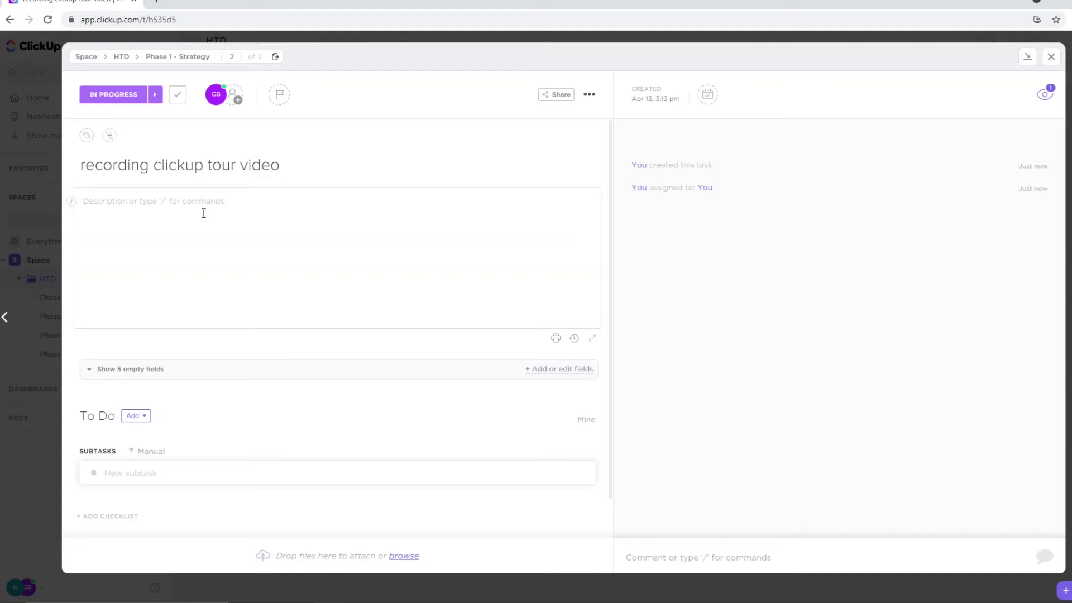
{"action": "type", "text": "clickup tour about:"}
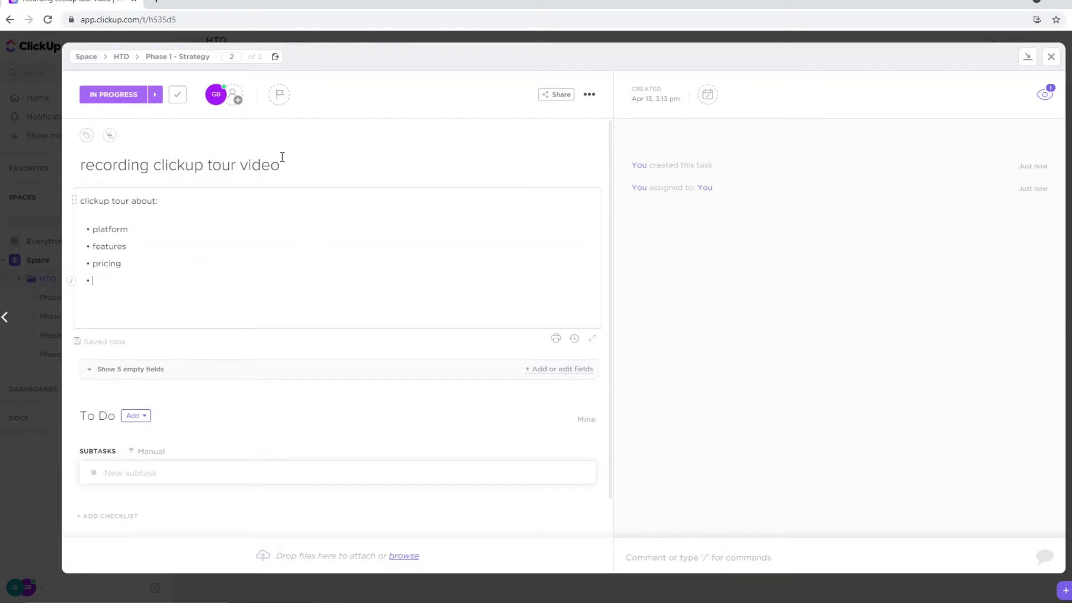
{"action": "left_click", "coordinate": [1052, 57]}
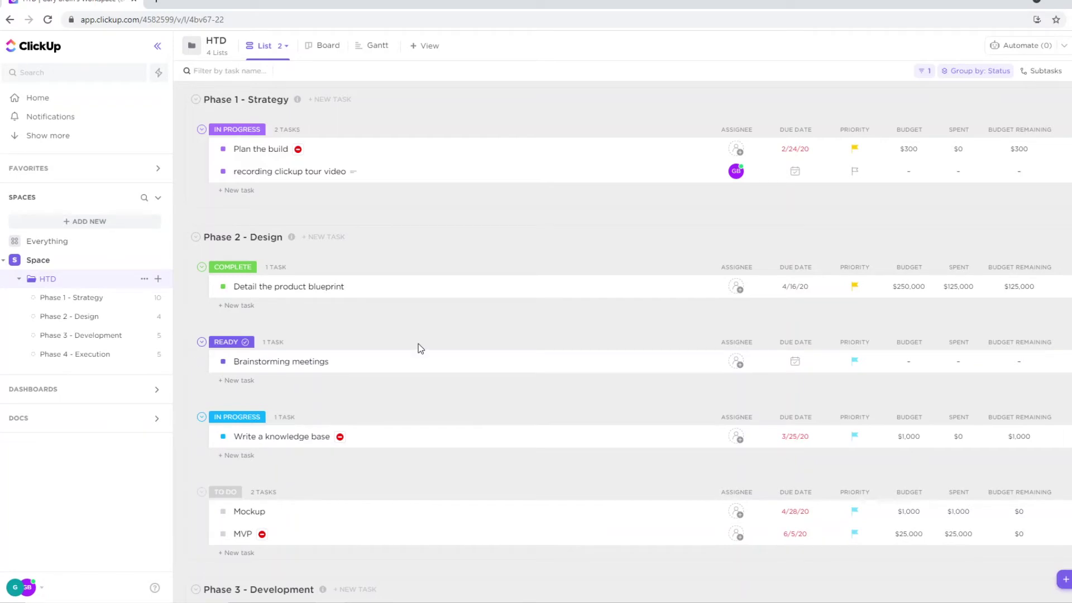
Step: From Home, set today's click up project management video task to CLOSED
{"action": "left_click", "coordinate": [34, 104]}
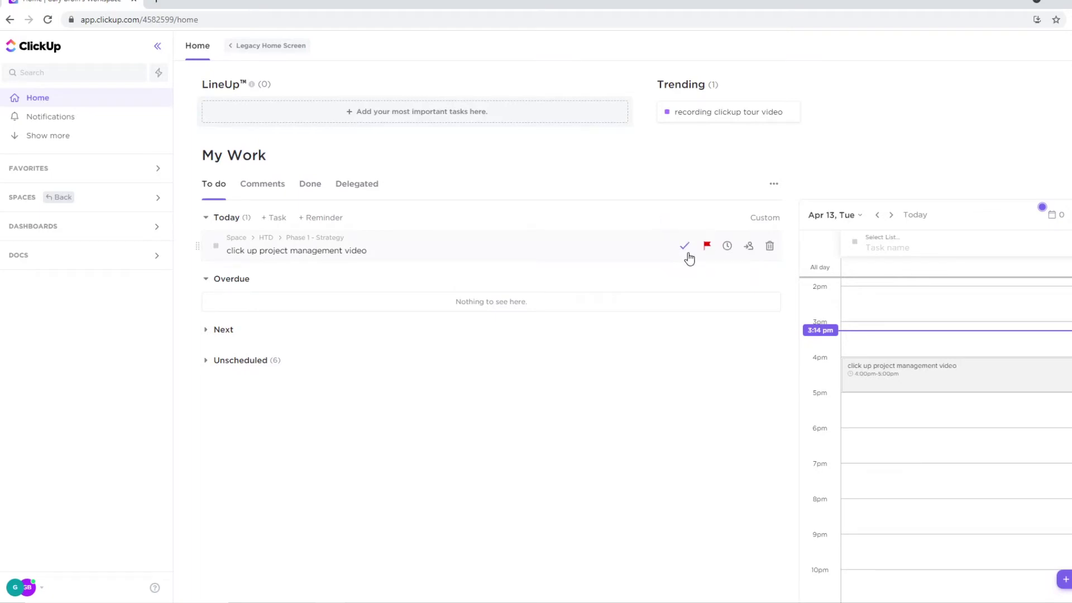
{"action": "left_click", "coordinate": [685, 247]}
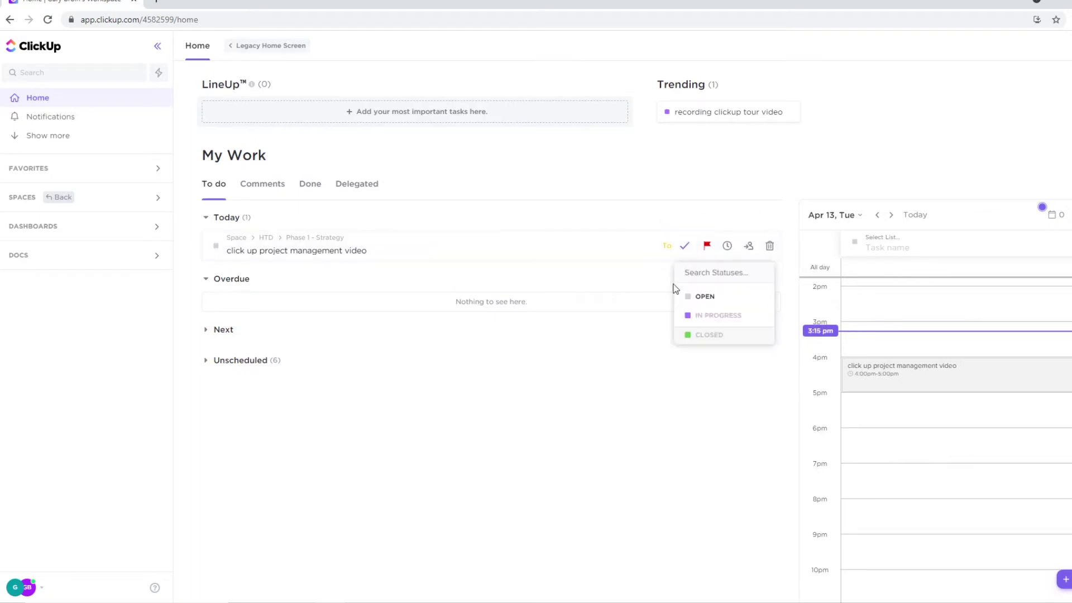
{"action": "left_click", "coordinate": [709, 336]}
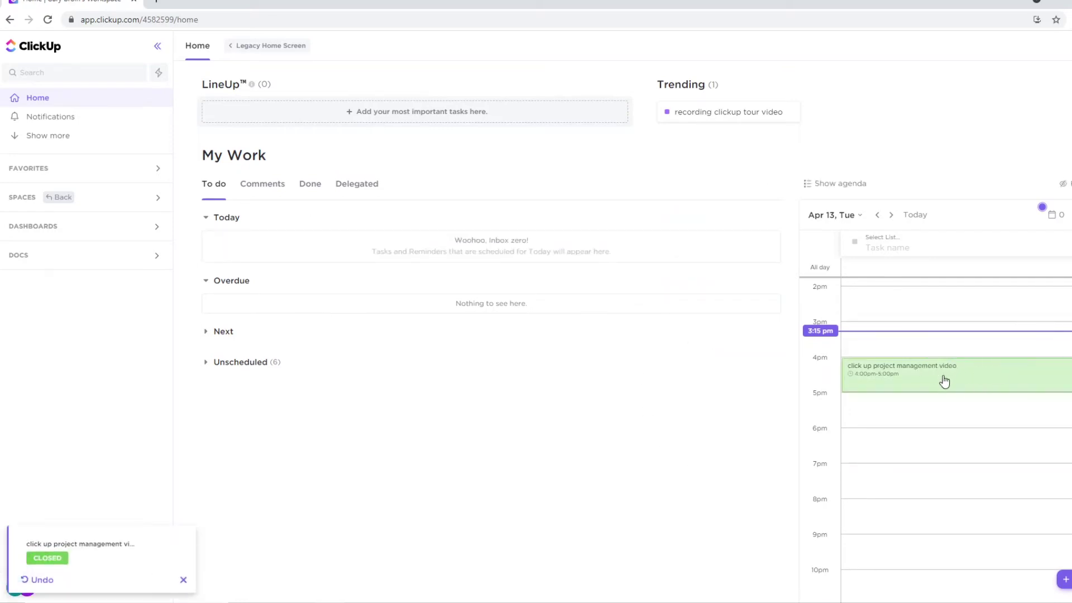
{"action": "scroll", "coordinate": [930, 395], "scroll_direction": "down", "scroll_amount": 2}
{"action": "scroll", "coordinate": [977, 433], "scroll_direction": "up", "scroll_amount": 3}
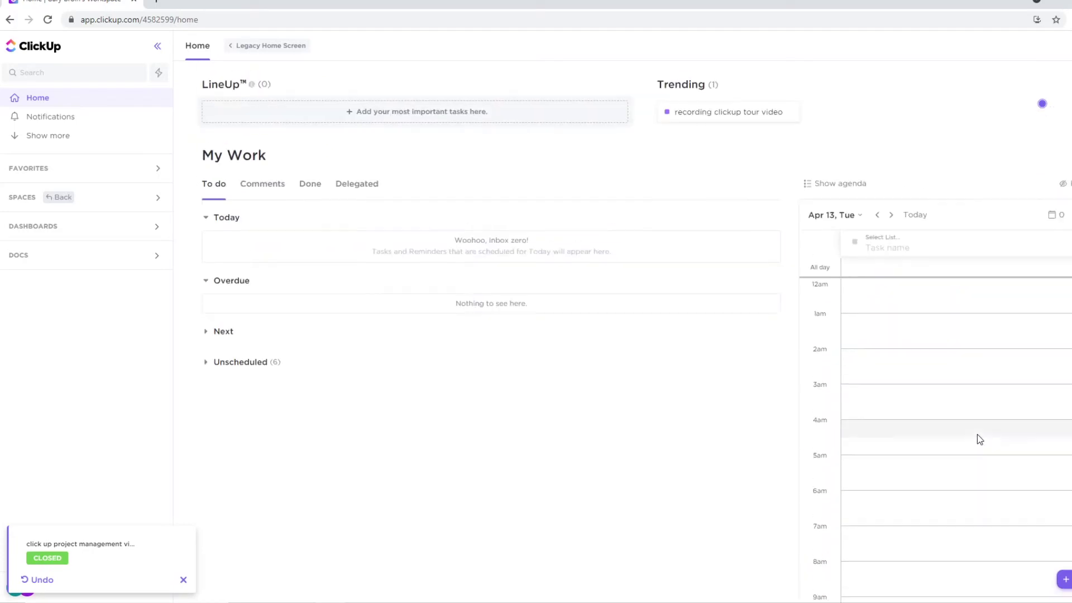
{"action": "scroll", "coordinate": [978, 375], "scroll_direction": "down", "scroll_amount": 3}
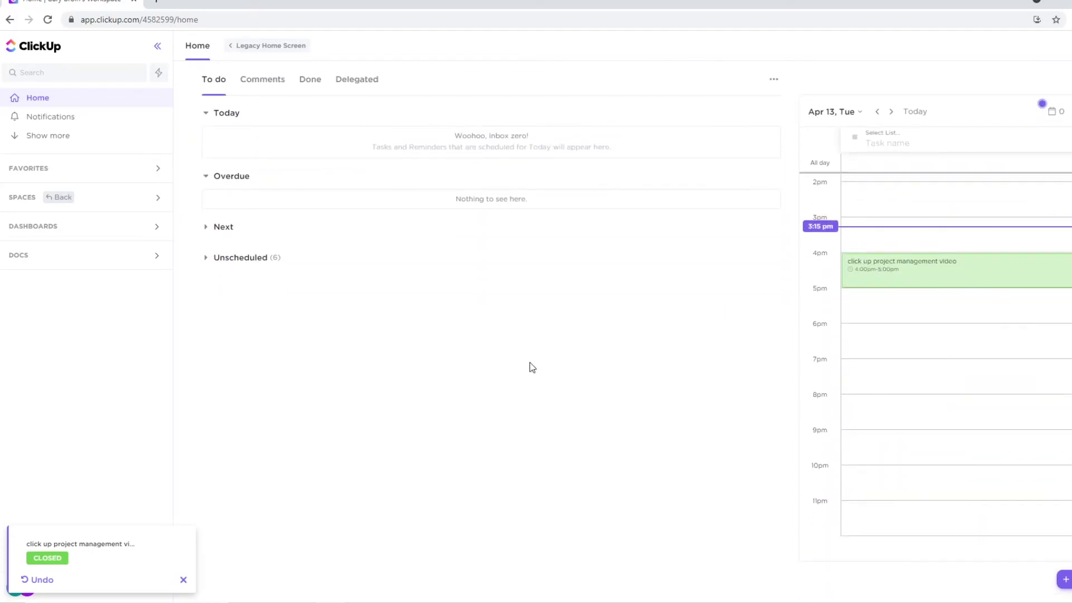
{"action": "right_click", "coordinate": [897, 368]}
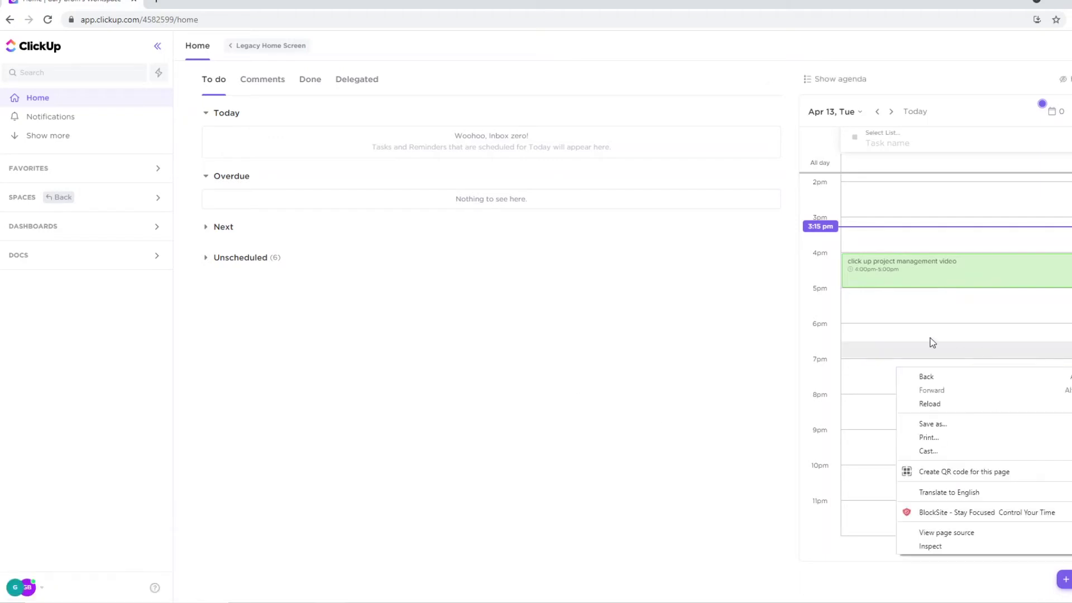
{"action": "left_click", "coordinate": [680, 340]}
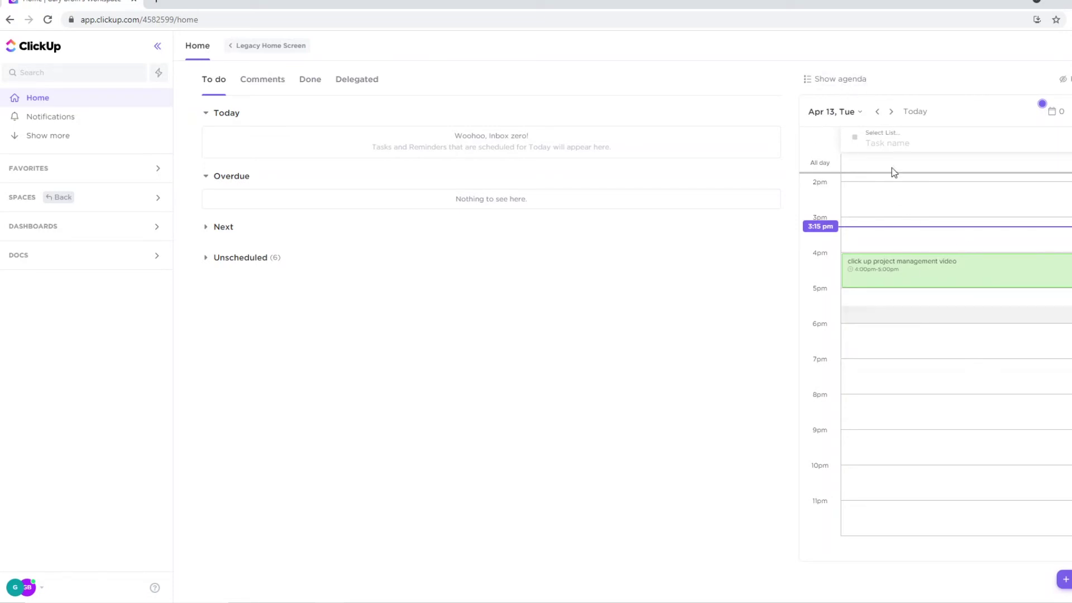
{"action": "left_click", "coordinate": [891, 112]}
{"action": "scroll", "coordinate": [892, 175], "scroll_direction": "down", "scroll_amount": 2}
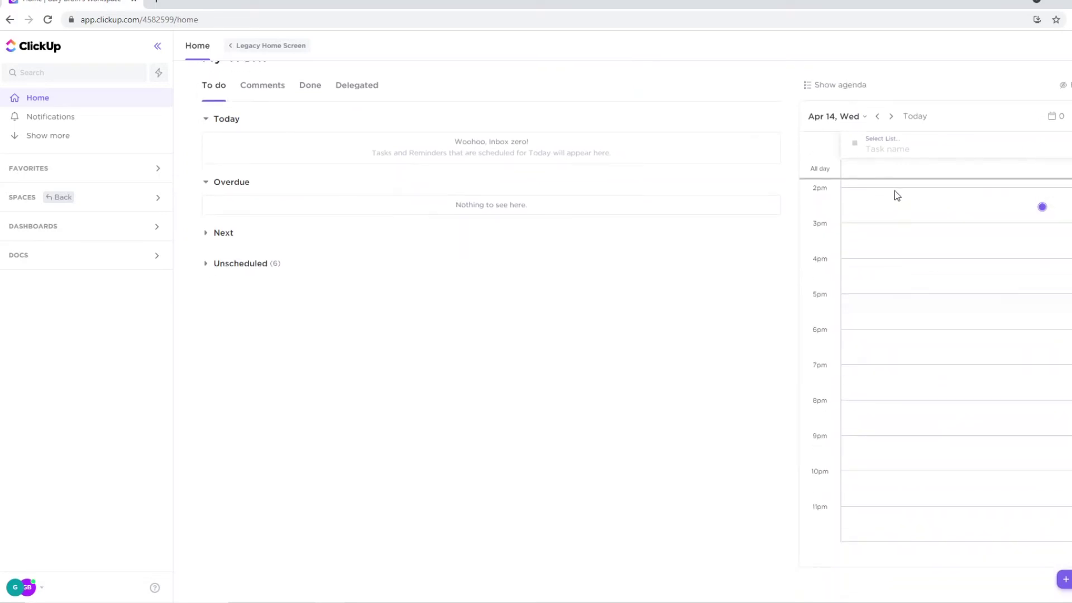
{"action": "left_click", "coordinate": [891, 116]}
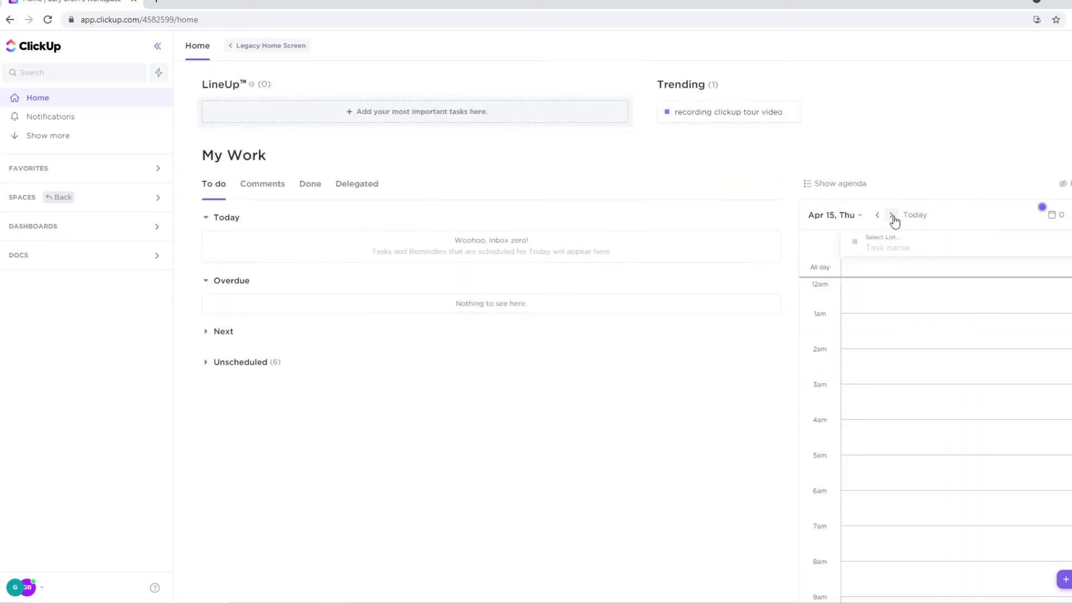
{"action": "left_click", "coordinate": [892, 216]}
{"action": "left_click", "coordinate": [877, 215]}
{"action": "left_click", "coordinate": [877, 216]}
{"action": "left_click", "coordinate": [878, 216]}
{"action": "scroll", "coordinate": [976, 443], "scroll_direction": "down", "scroll_amount": 10}
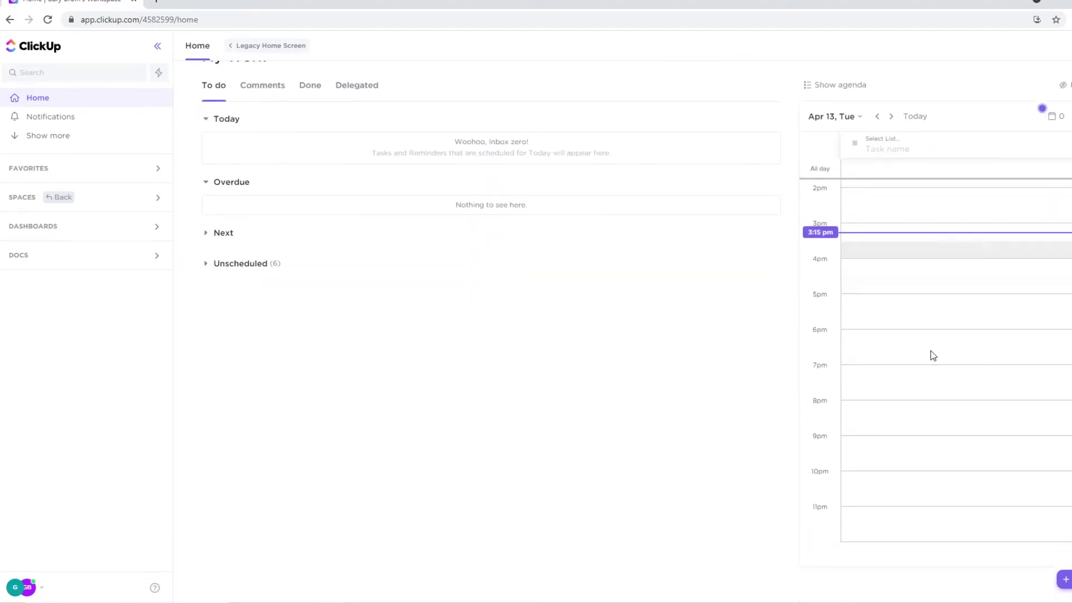
{"action": "scroll", "coordinate": [943, 412], "scroll_direction": "up", "scroll_amount": 10}
{"action": "scroll", "coordinate": [927, 357], "scroll_direction": "down", "scroll_amount": 4}
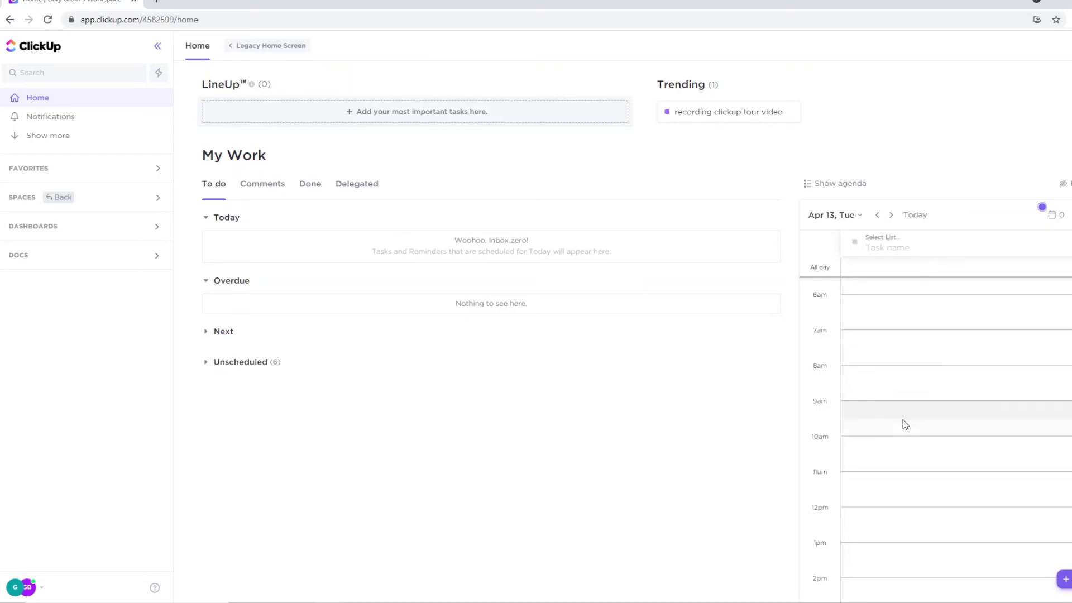
{"action": "scroll", "coordinate": [882, 451], "scroll_direction": "down", "scroll_amount": 6}
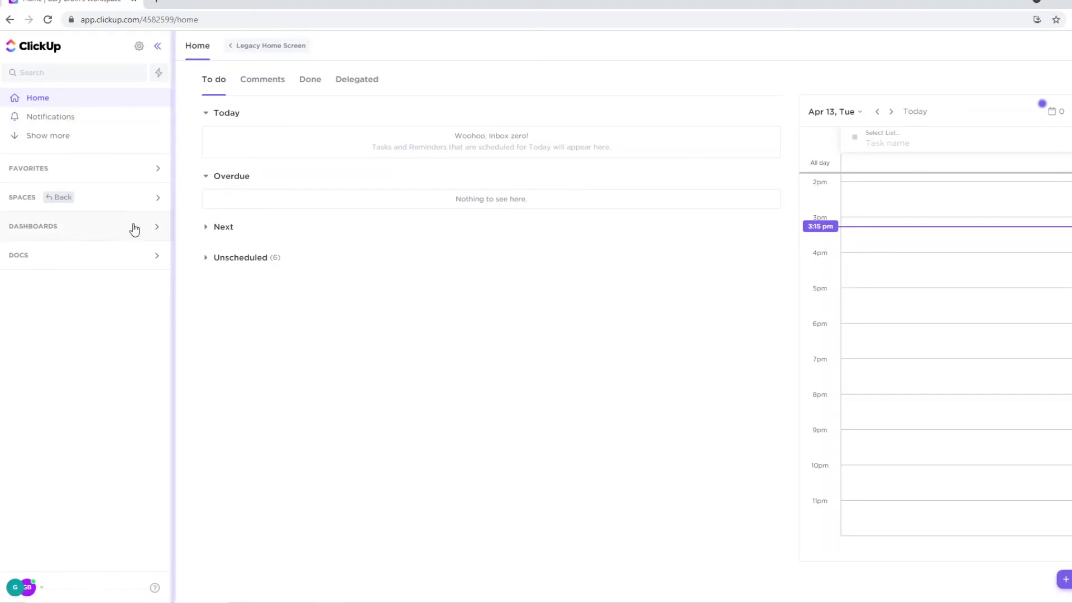
Step: Clear the overdue video task notification and show more sidebar entries, including Goals
{"action": "left_click", "coordinate": [68, 119]}
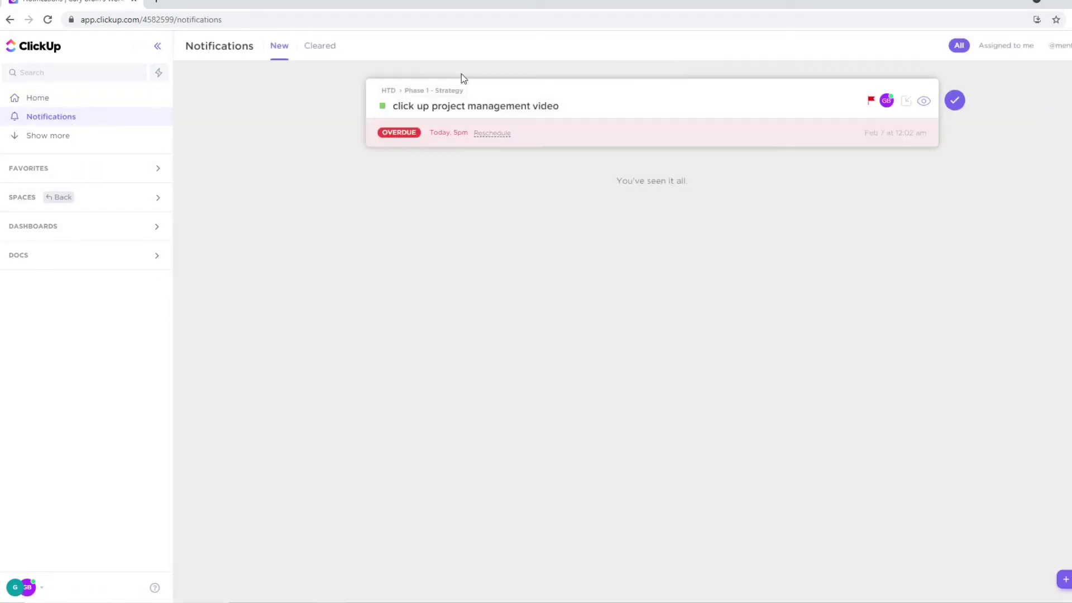
{"action": "left_click", "coordinate": [954, 101]}
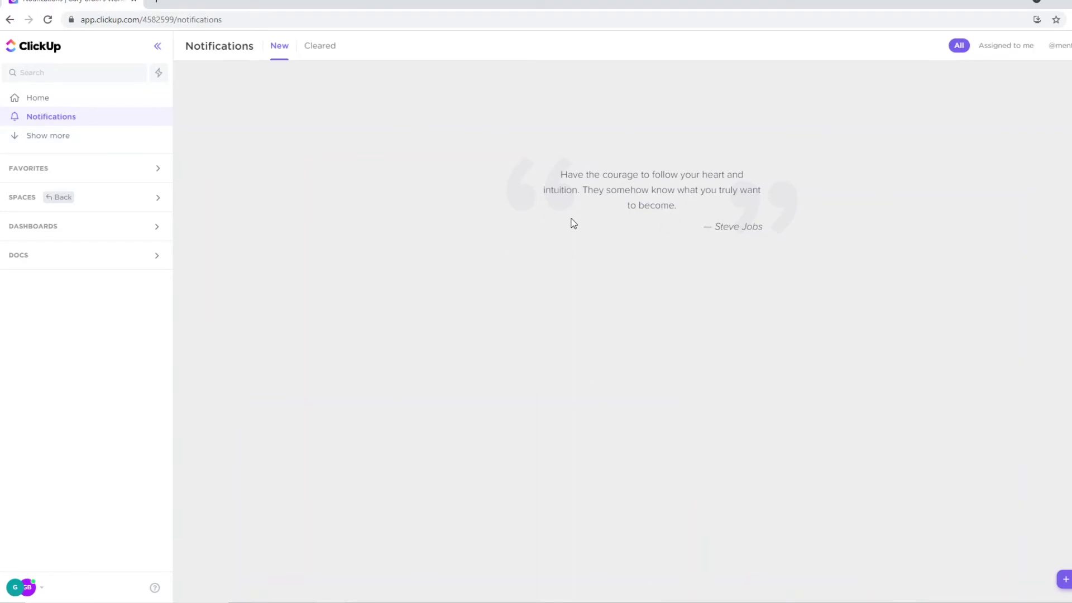
{"action": "left_click", "coordinate": [56, 140]}
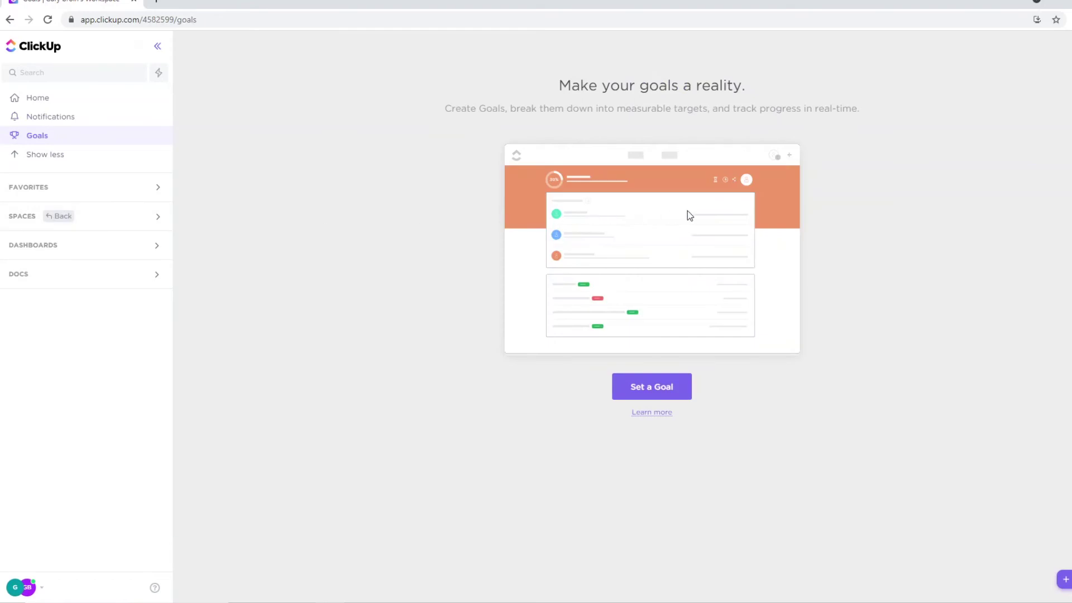
Step: Start a goal named 200k, owned by me, with default workspace access
{"action": "left_click", "coordinate": [663, 386]}
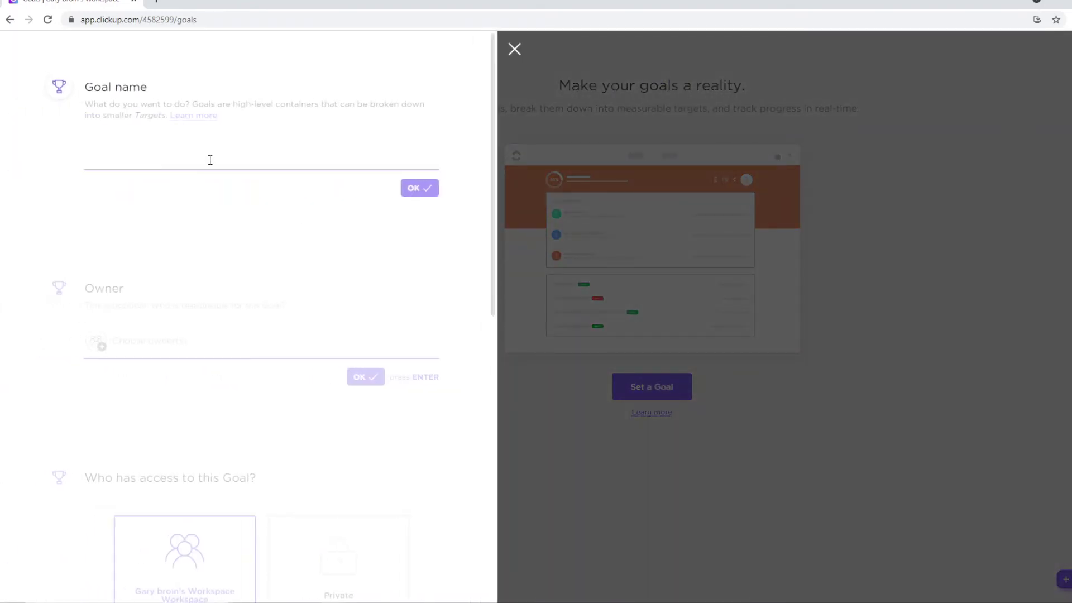
{"action": "type", "text": "200k"}
{"action": "key", "text": "Return"}
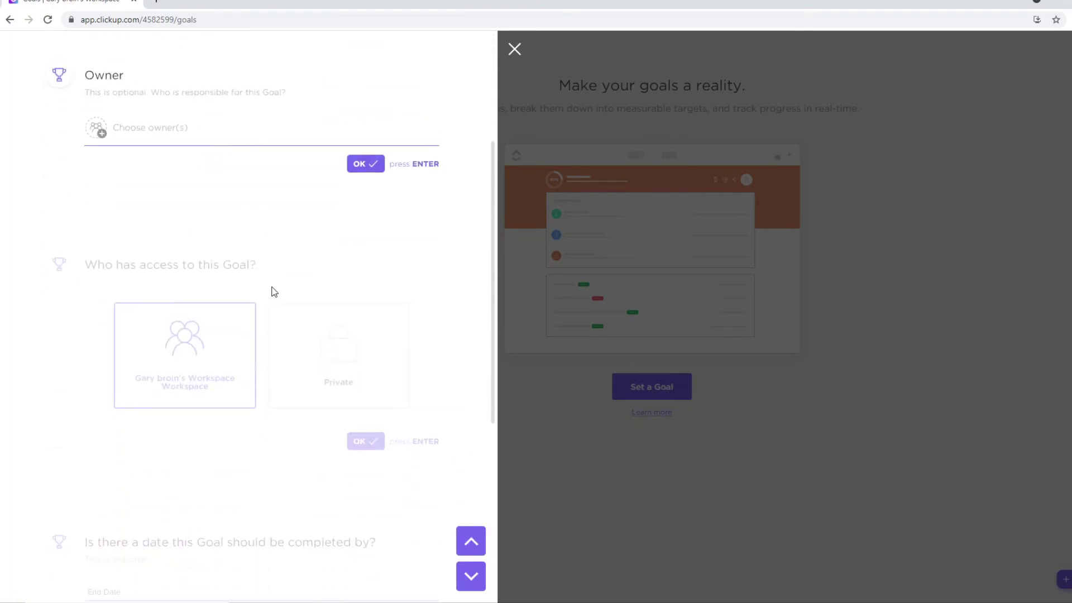
{"action": "left_click", "coordinate": [302, 137]}
{"action": "left_click", "coordinate": [119, 188]}
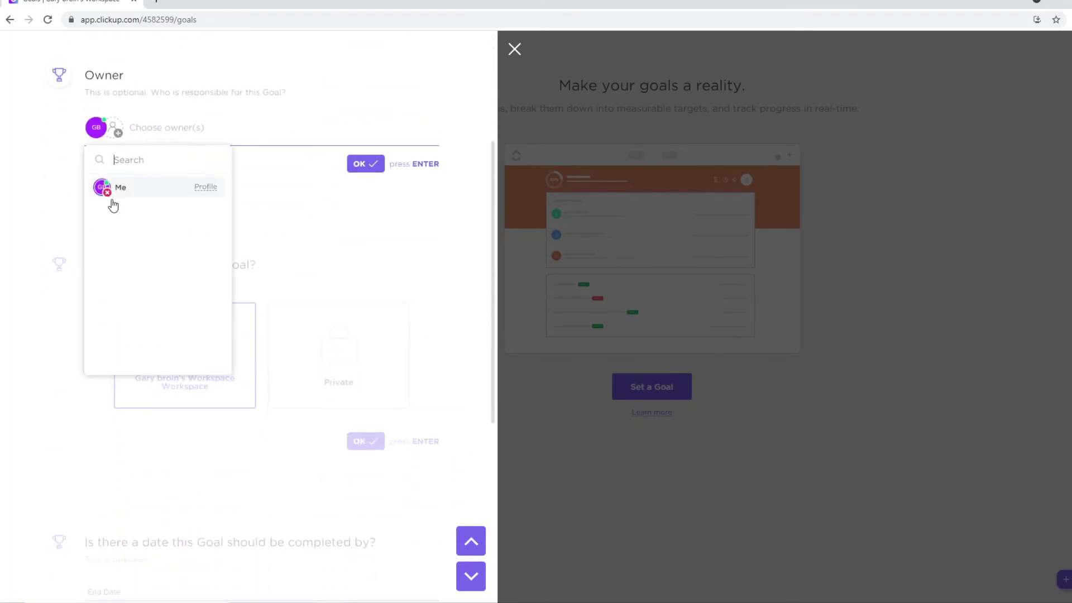
{"action": "left_click", "coordinate": [375, 167]}
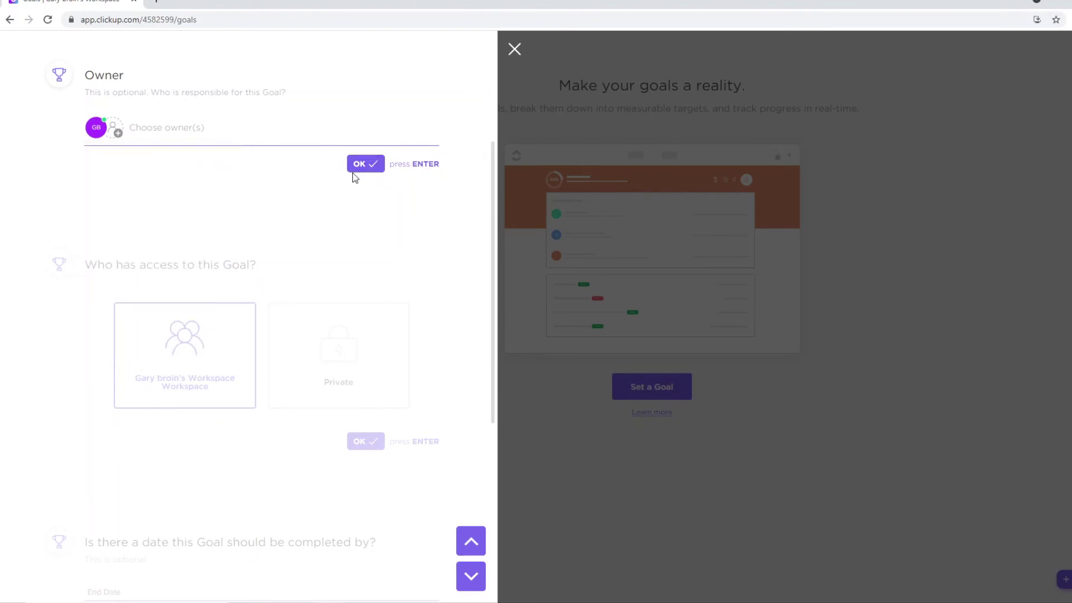
{"action": "left_click", "coordinate": [353, 170]}
{"action": "left_click", "coordinate": [369, 254]}
Step: Set the goal's end date to Jan 31, 2022
{"action": "left_click", "coordinate": [286, 250]}
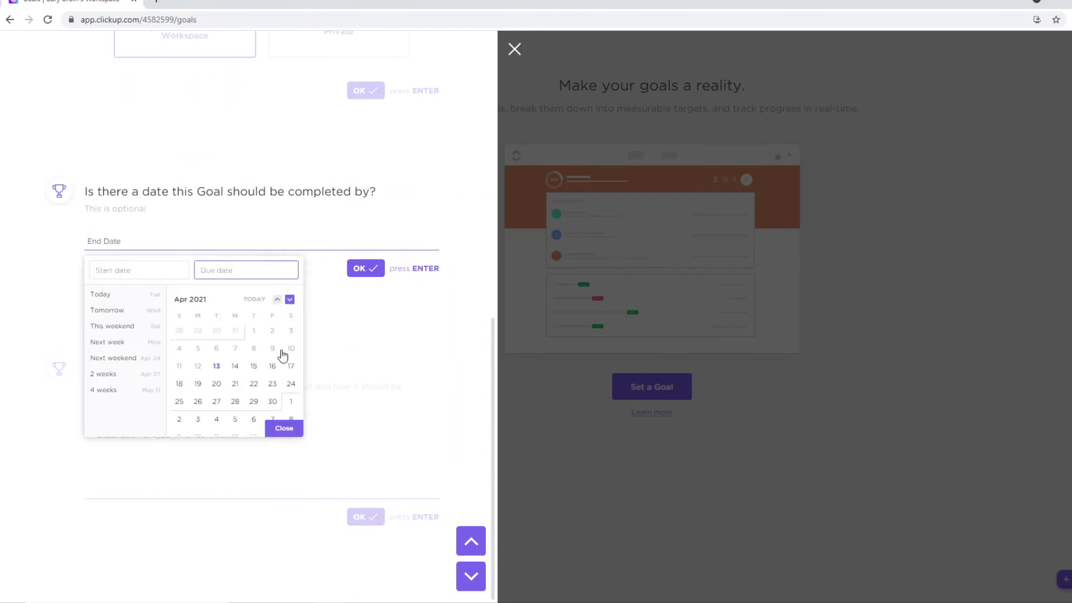
{"action": "scroll", "coordinate": [275, 380], "scroll_direction": "down", "scroll_amount": 10}
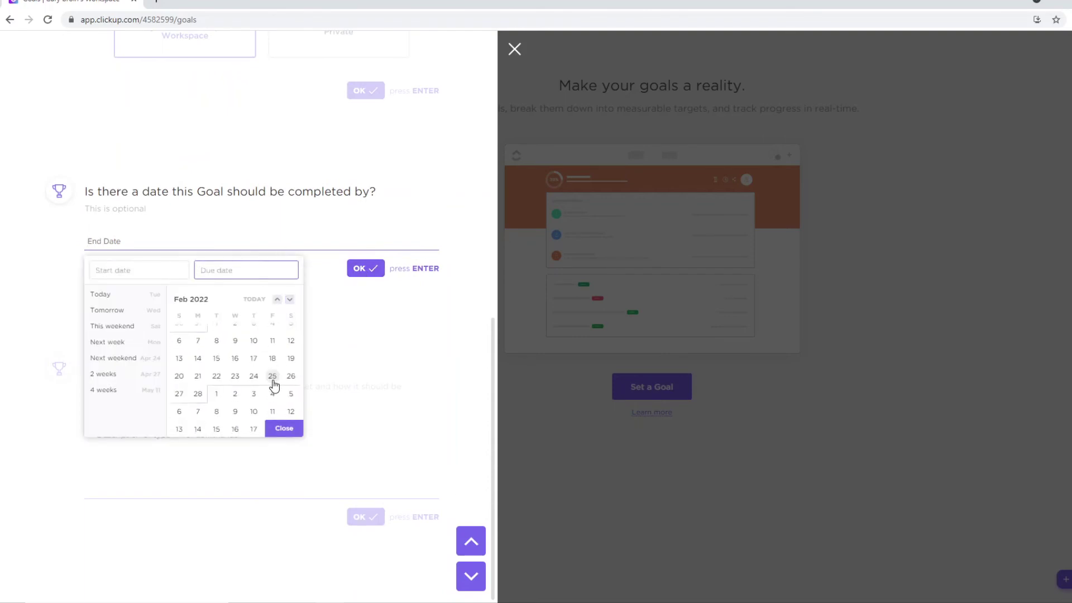
{"action": "scroll", "coordinate": [274, 384], "scroll_direction": "up", "scroll_amount": 1}
{"action": "left_click", "coordinate": [198, 419]}
{"action": "left_click", "coordinate": [283, 430]}
{"action": "left_click", "coordinate": [363, 271]}
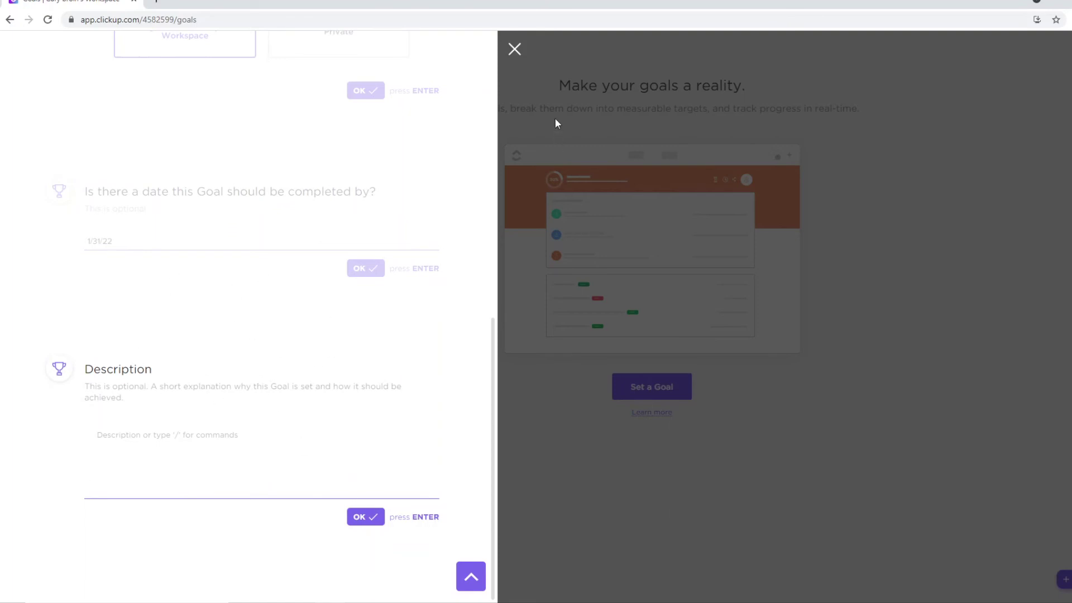
Step: Close the goal form, open the Dashboard and enlarge its Task List widget
{"action": "left_click", "coordinate": [520, 54]}
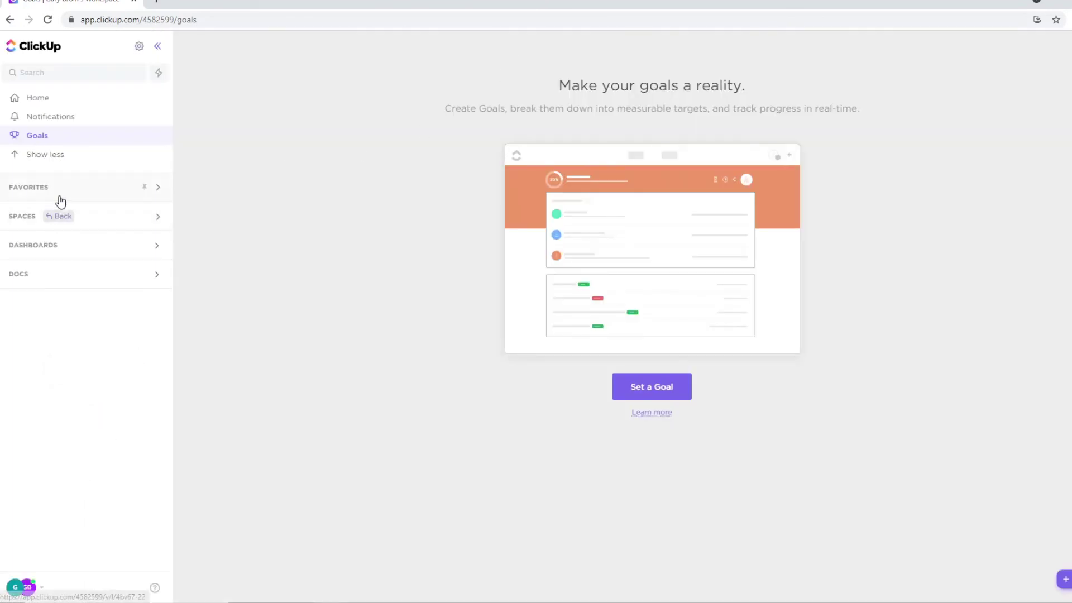
{"action": "left_click", "coordinate": [49, 245]}
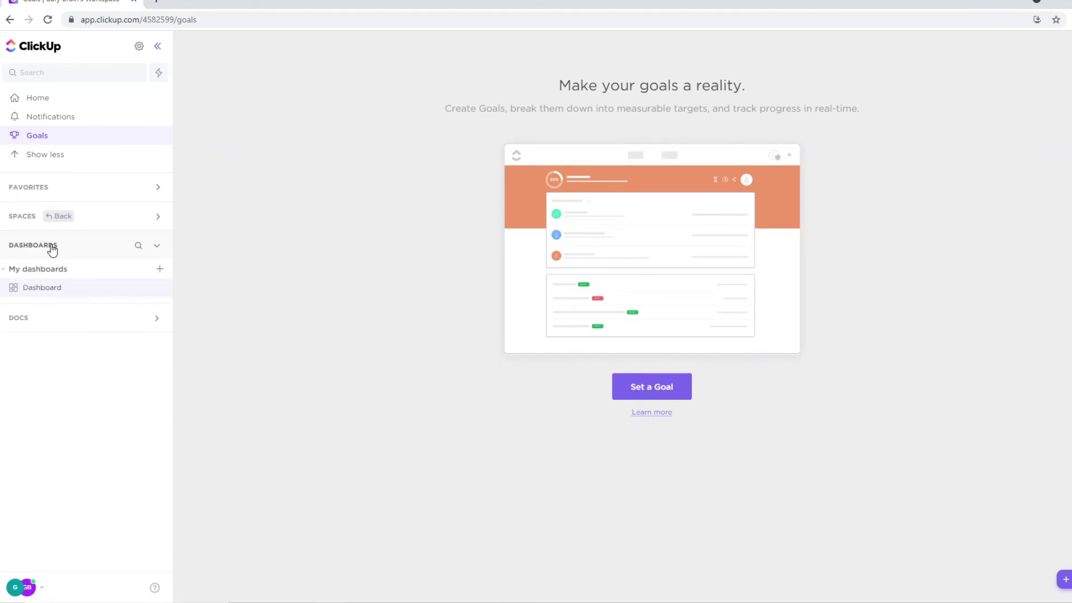
{"action": "left_click", "coordinate": [55, 251]}
{"action": "left_click", "coordinate": [44, 258]}
{"action": "left_click", "coordinate": [44, 288]}
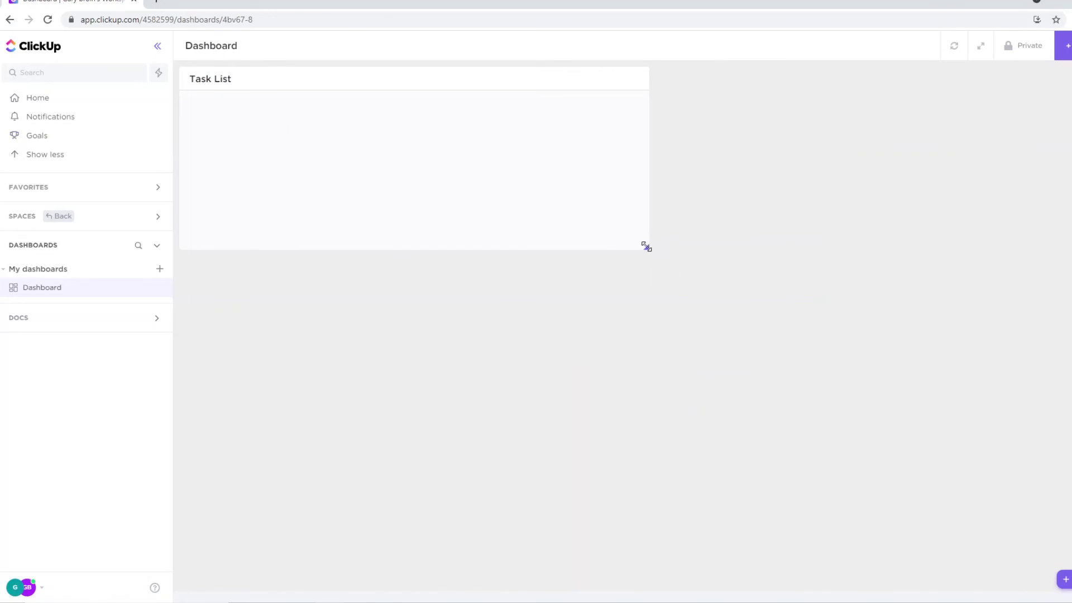
{"action": "left_click_drag", "start_coordinate": [645, 247], "coordinate": [887, 523]}
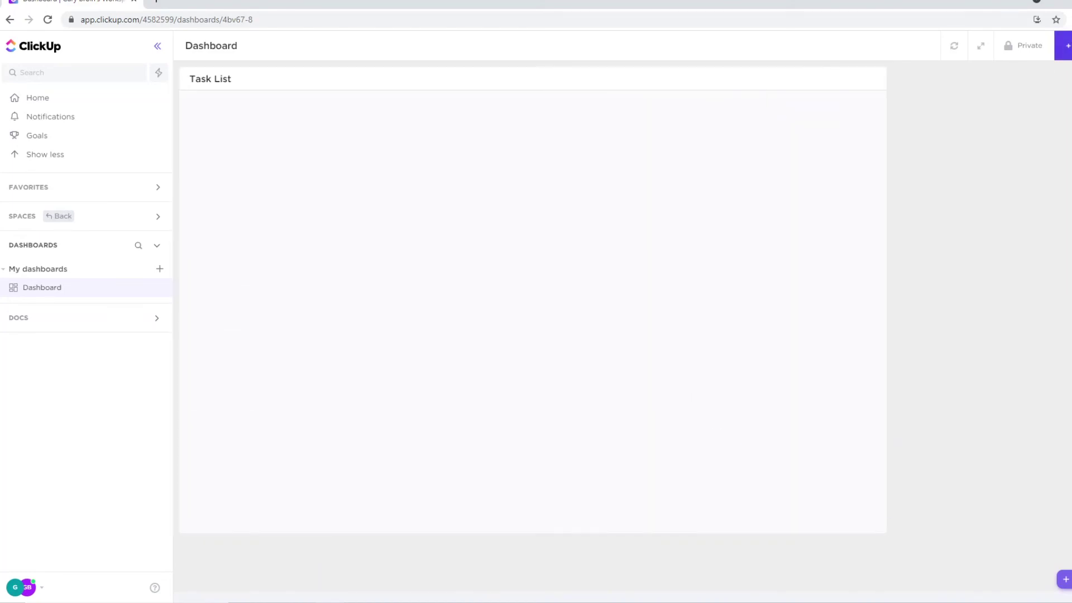
{"action": "left_click", "coordinate": [1065, 45]}
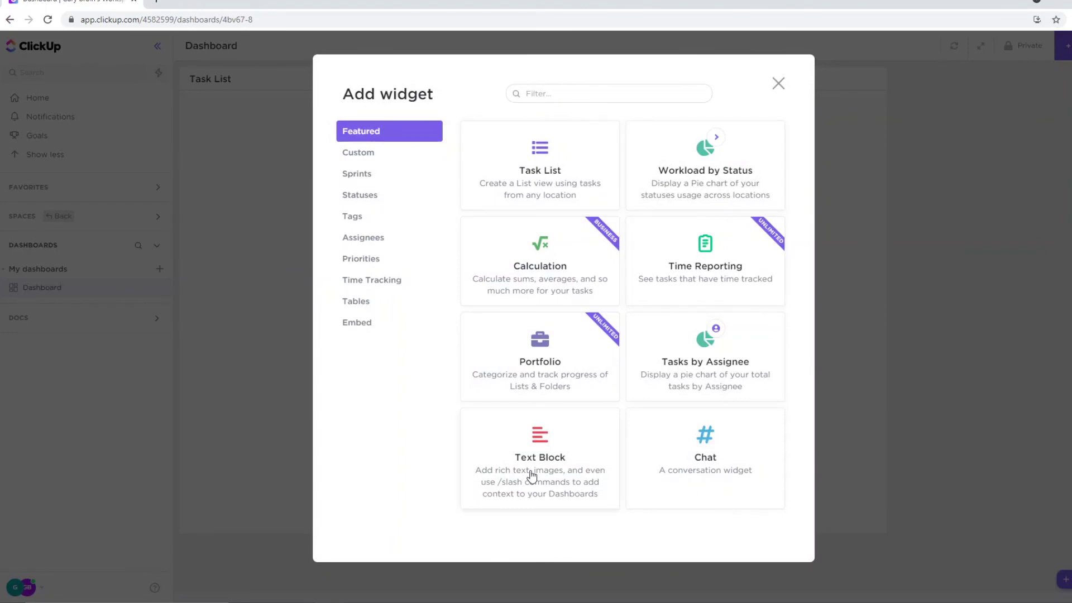
{"action": "left_click", "coordinate": [359, 173]}
{"action": "left_click", "coordinate": [352, 199]}
{"action": "left_click", "coordinate": [356, 219]}
{"action": "left_click", "coordinate": [360, 237]}
{"action": "left_click", "coordinate": [360, 260]}
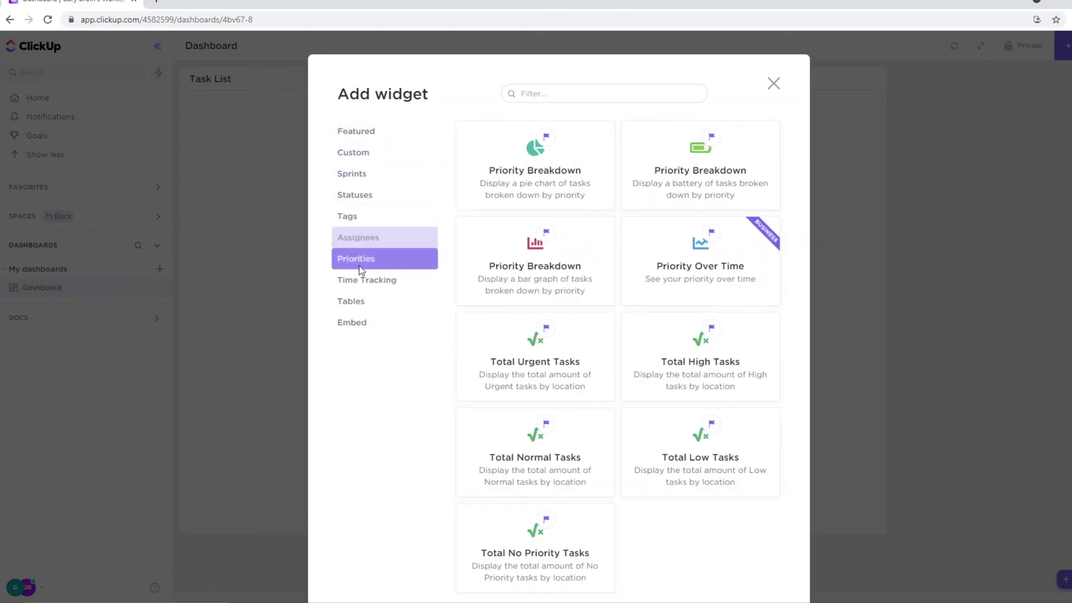
{"action": "left_click", "coordinate": [357, 281]}
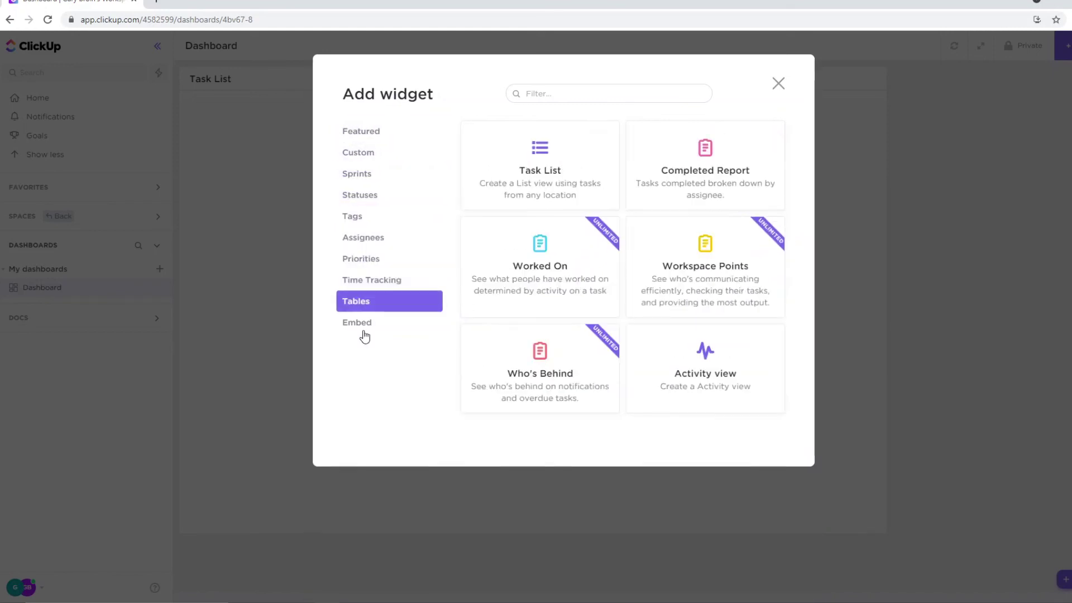
{"action": "left_click", "coordinate": [364, 330]}
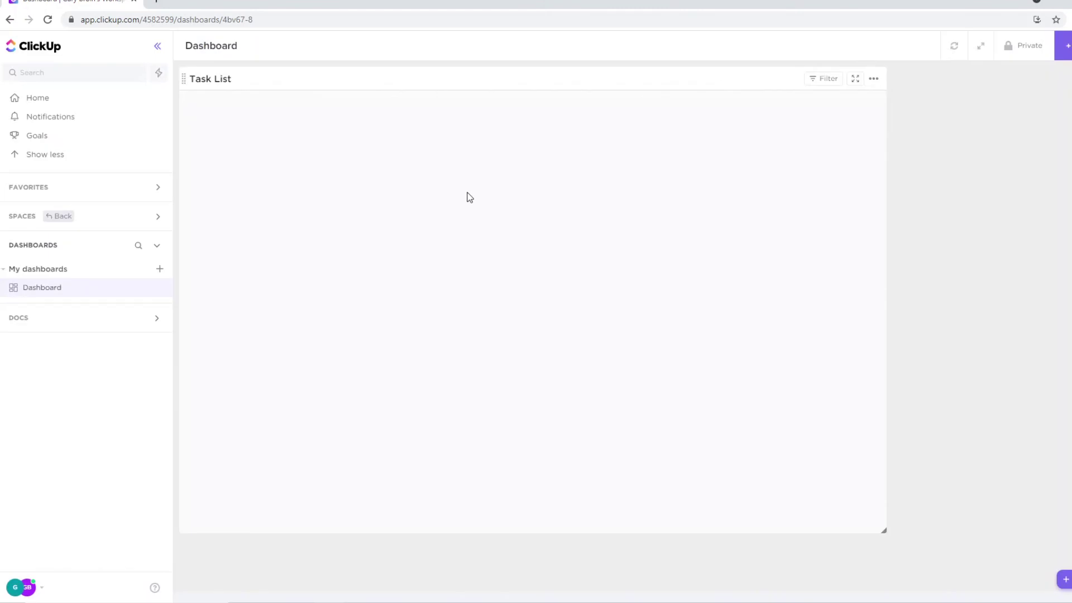
{"action": "left_click", "coordinate": [778, 84]}
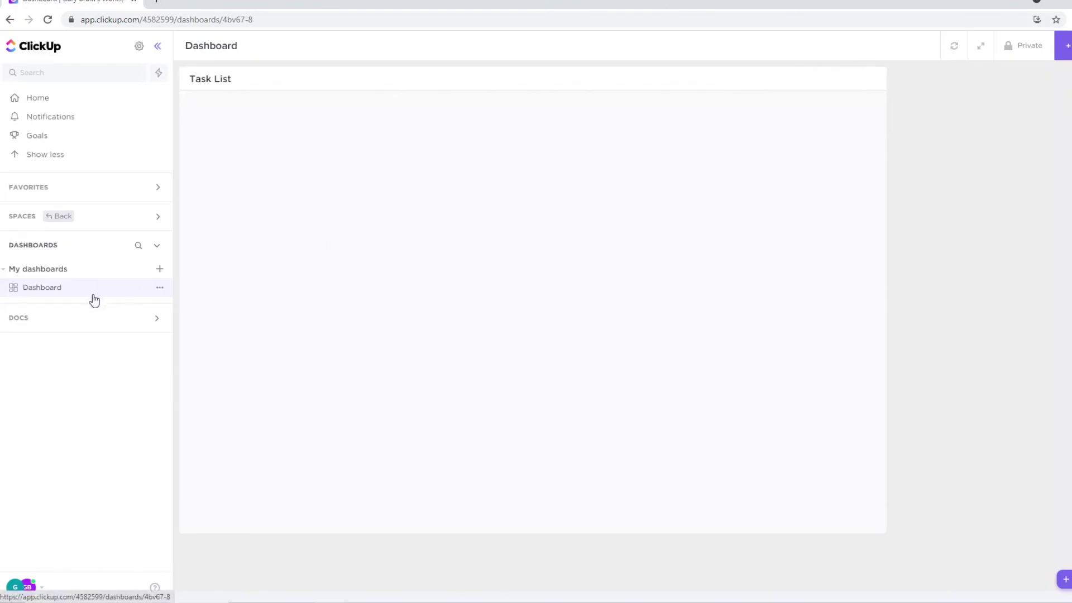
Step: Go back Home and turn on Dark sidebar in the sidebar settings
{"action": "left_click", "coordinate": [44, 99]}
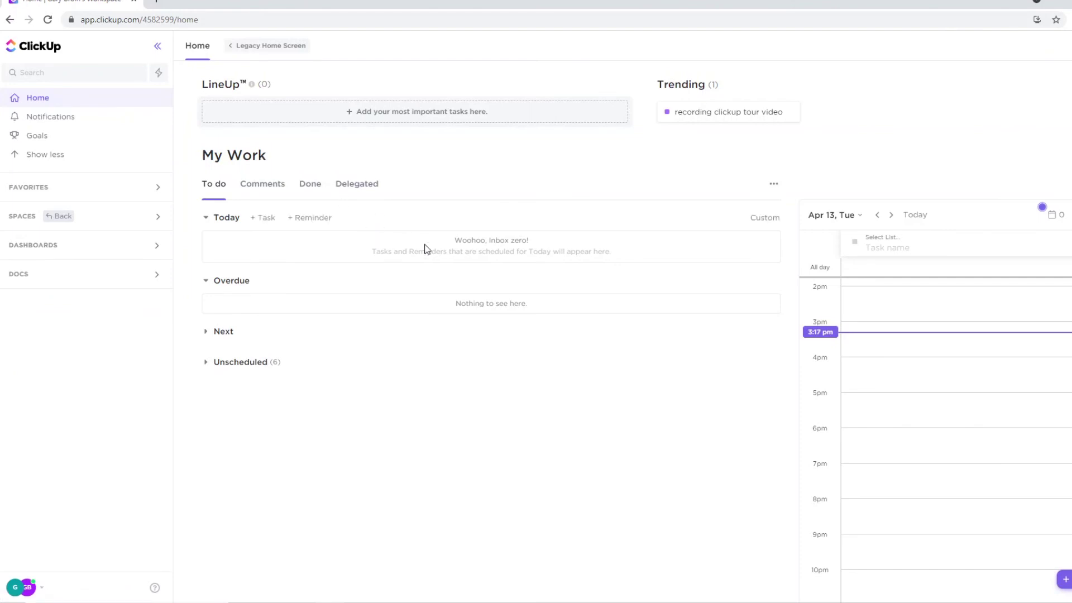
{"action": "left_click", "coordinate": [138, 47]}
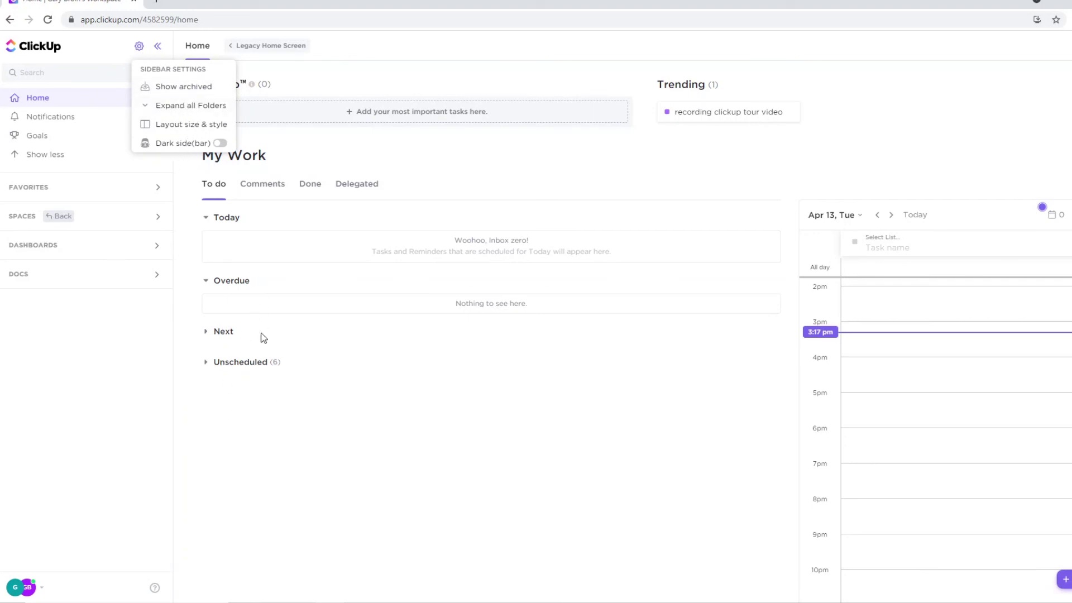
{"action": "left_click", "coordinate": [220, 143]}
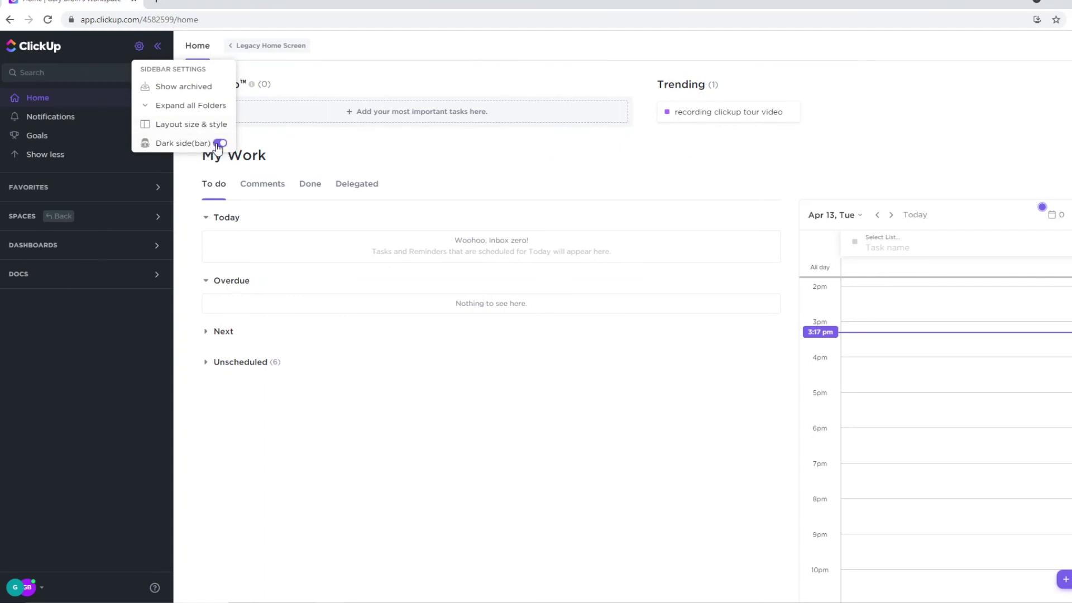
{"action": "left_click", "coordinate": [220, 143]}
{"action": "left_click", "coordinate": [220, 143]}
{"action": "left_click", "coordinate": [100, 428]}
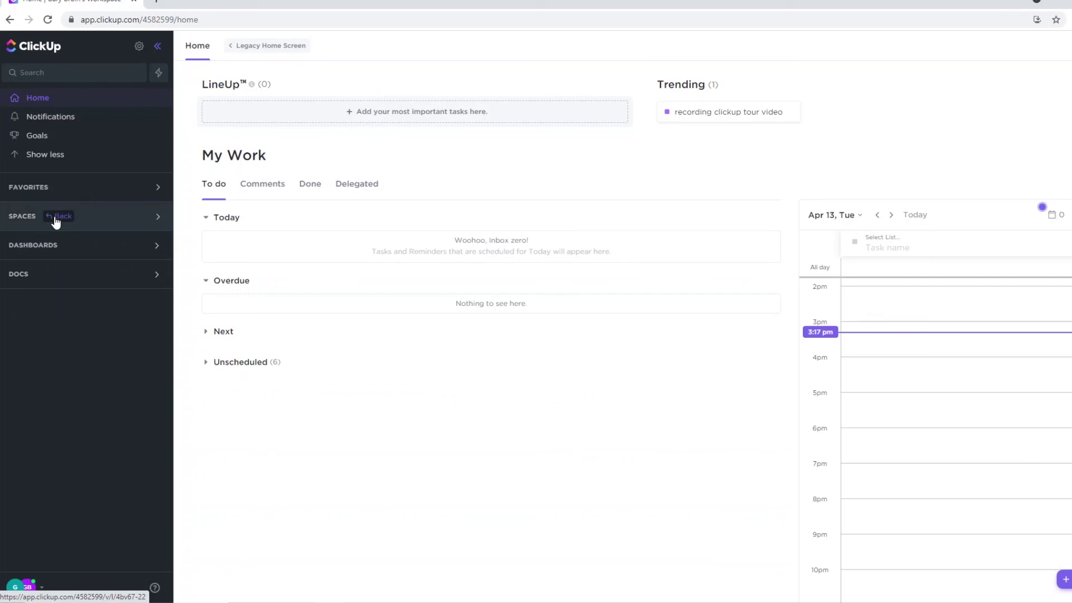
Step: Show the Space's tasks on the Board, grouped into To Do, Open, In Progress, Ready, Closed and Complete
{"action": "left_click", "coordinate": [74, 220]}
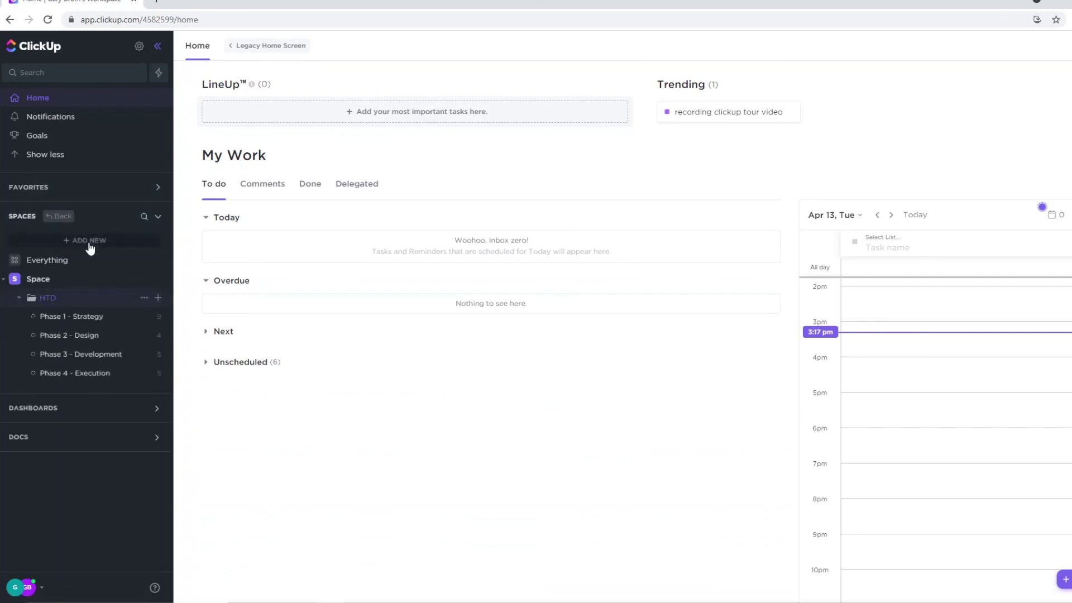
{"action": "left_click", "coordinate": [37, 279]}
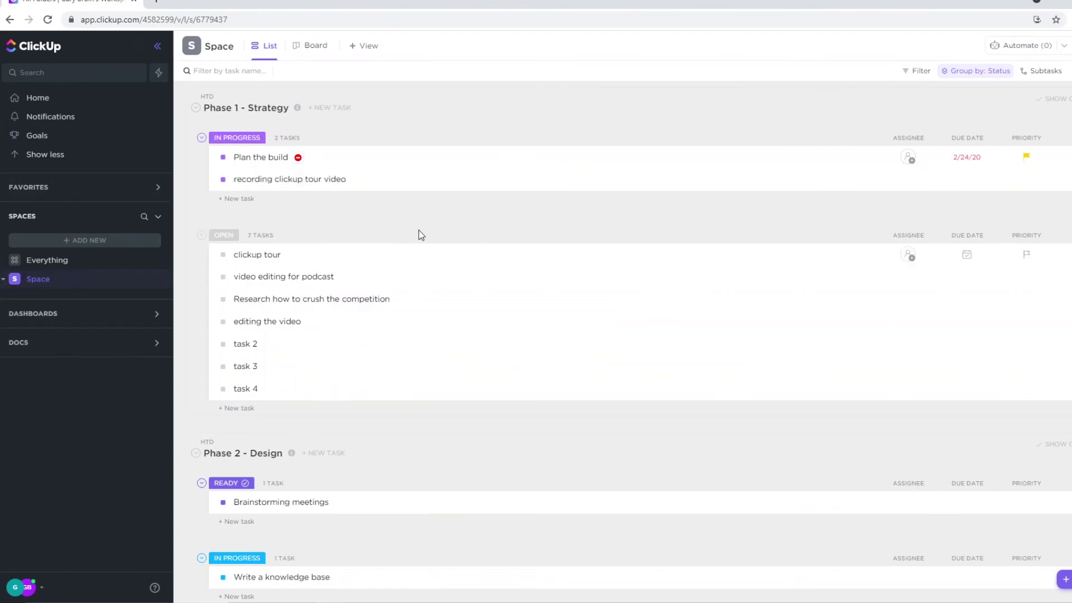
{"action": "left_click", "coordinate": [312, 46]}
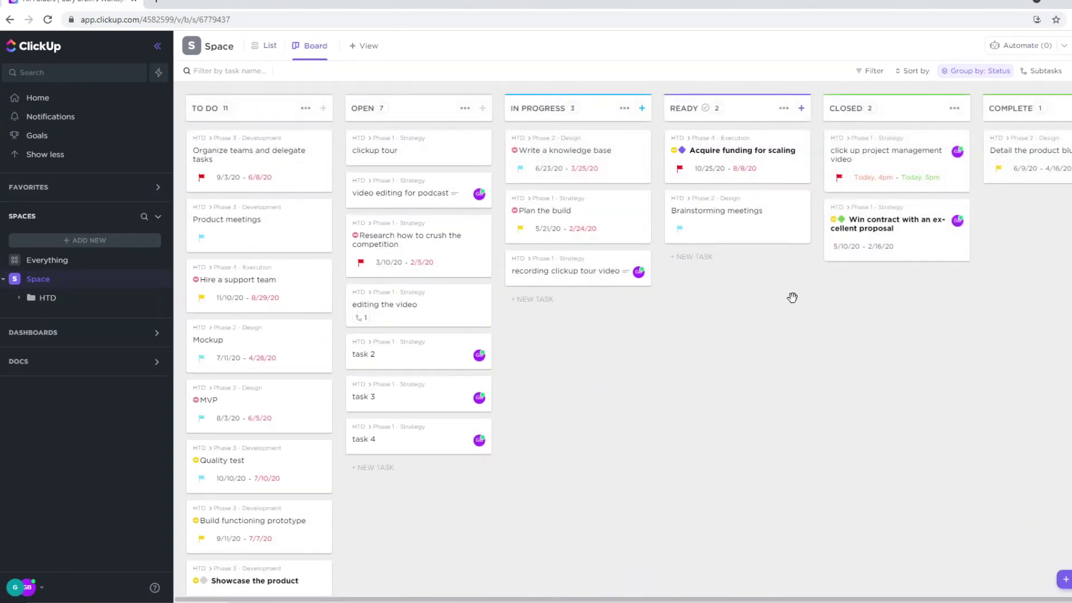